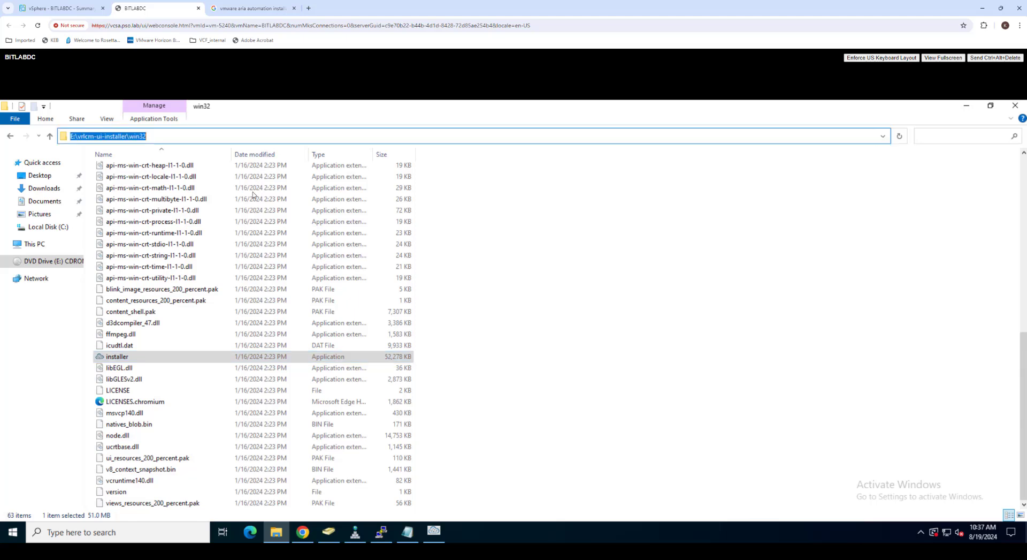
Step: Minimize the E:\vrlcm-ui-installer\win32 File Explorer window to reveal the desktop
click(116, 360)
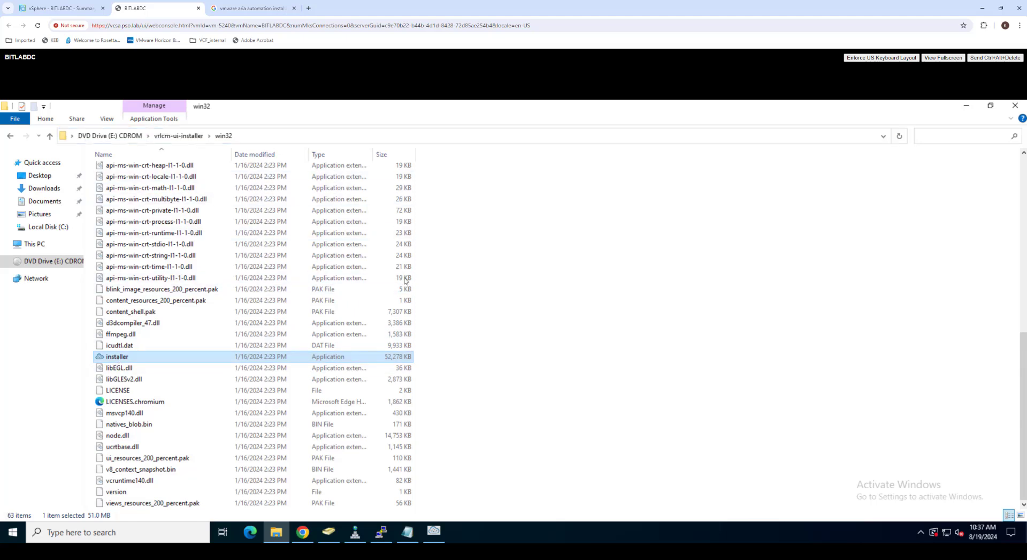
click(966, 106)
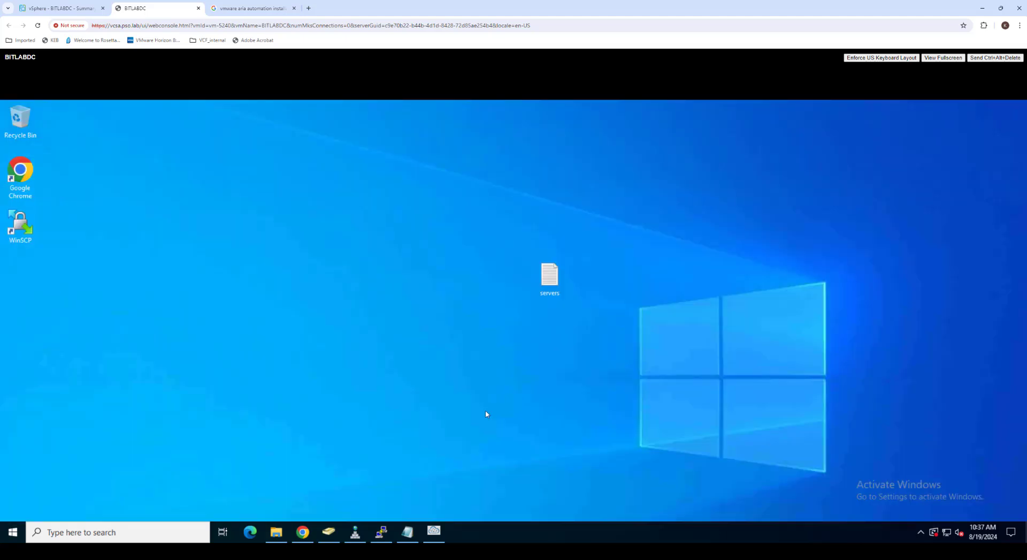
Step: Restore the Easy Installer and start the Install wizard through its introduction
click(435, 530)
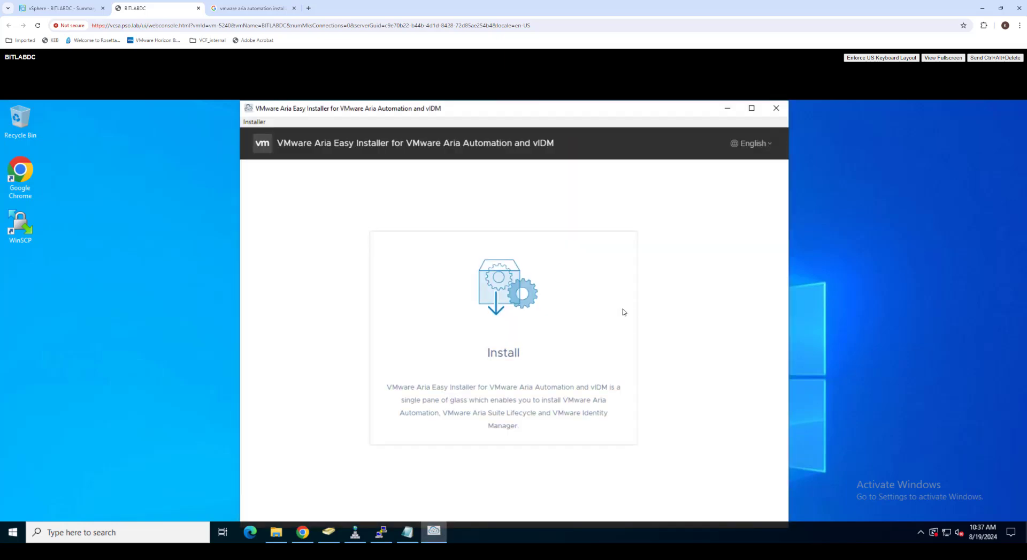
click(506, 332)
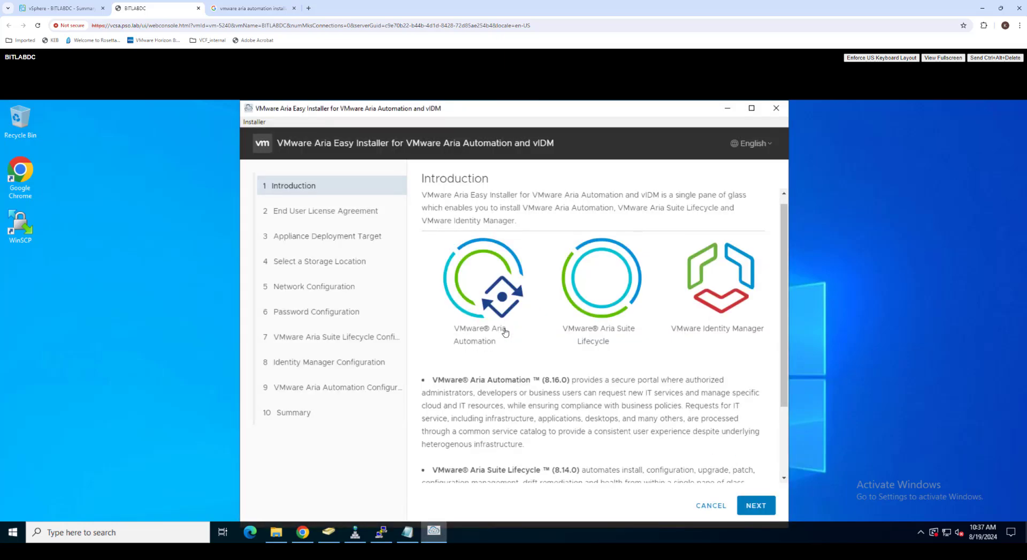
scroll(576, 345, down, 3)
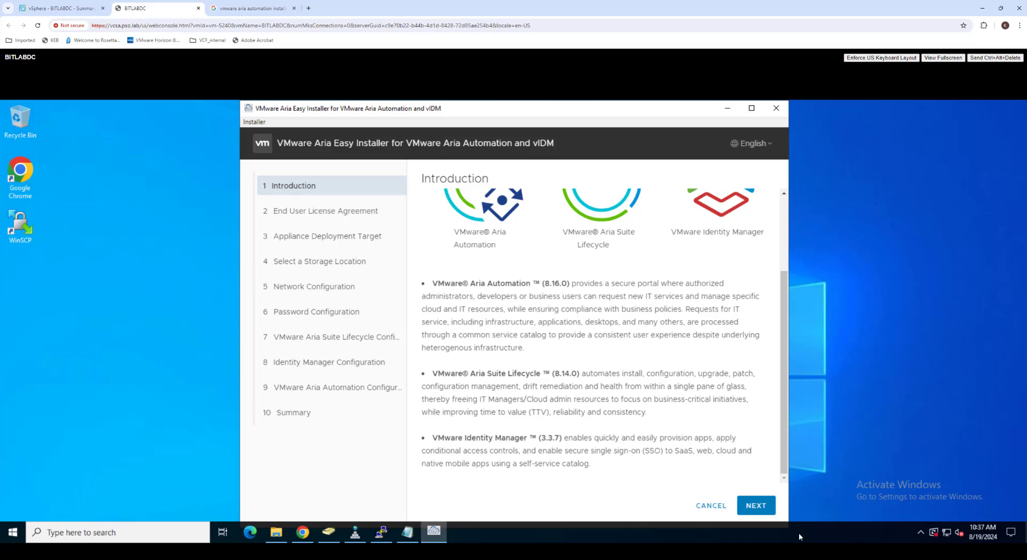
click(756, 508)
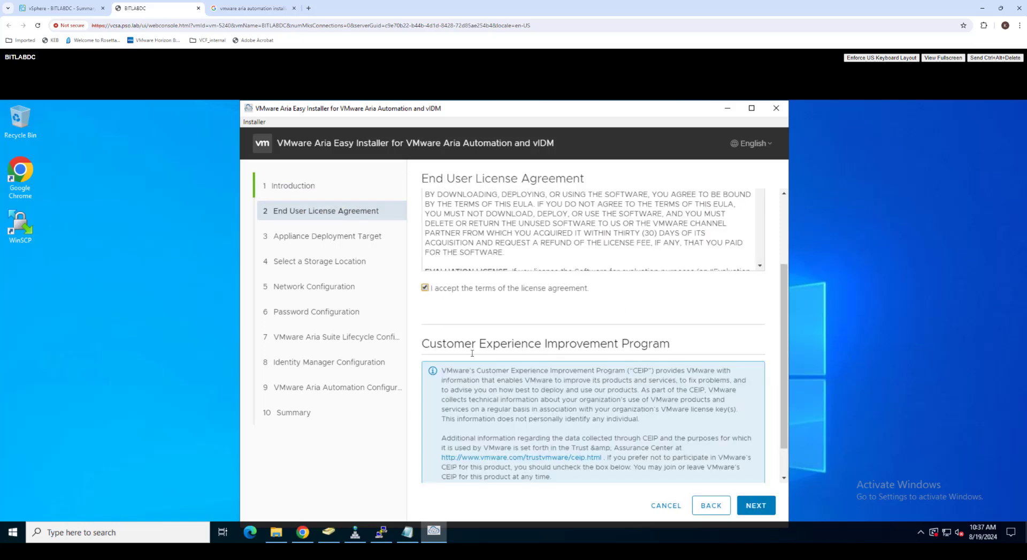
Step: Accept the licence agreement and opt out of CEIP
scroll(472, 353, down, 1)
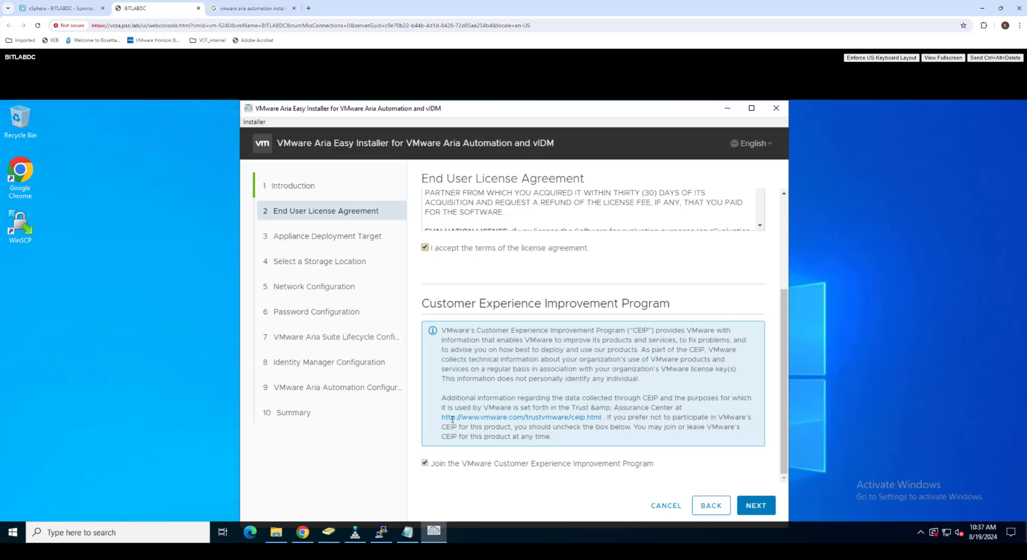
click(425, 463)
click(757, 508)
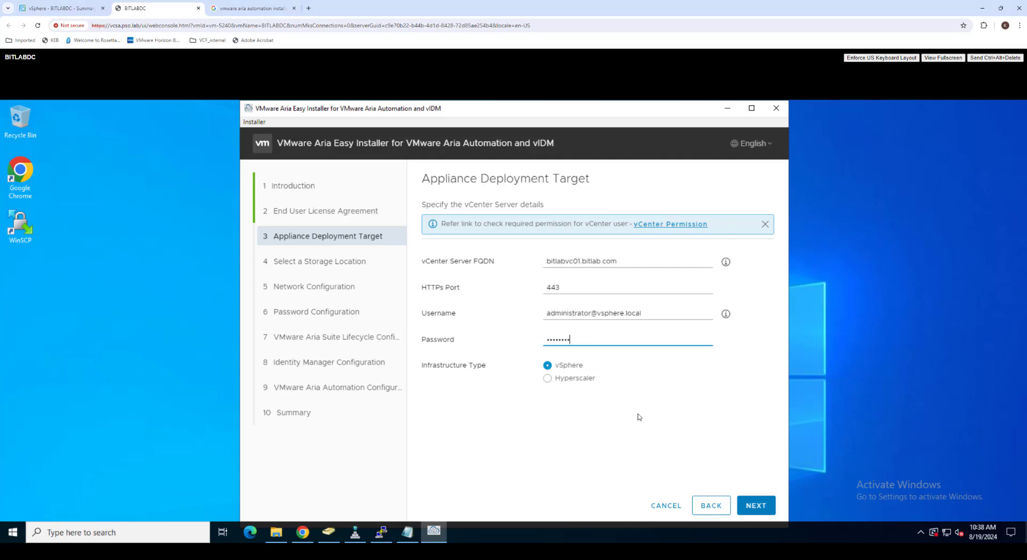
Step: Connect to vCenter bitlabvc01.bitlab.com with admin credentials and trust its certificate
click(638, 417)
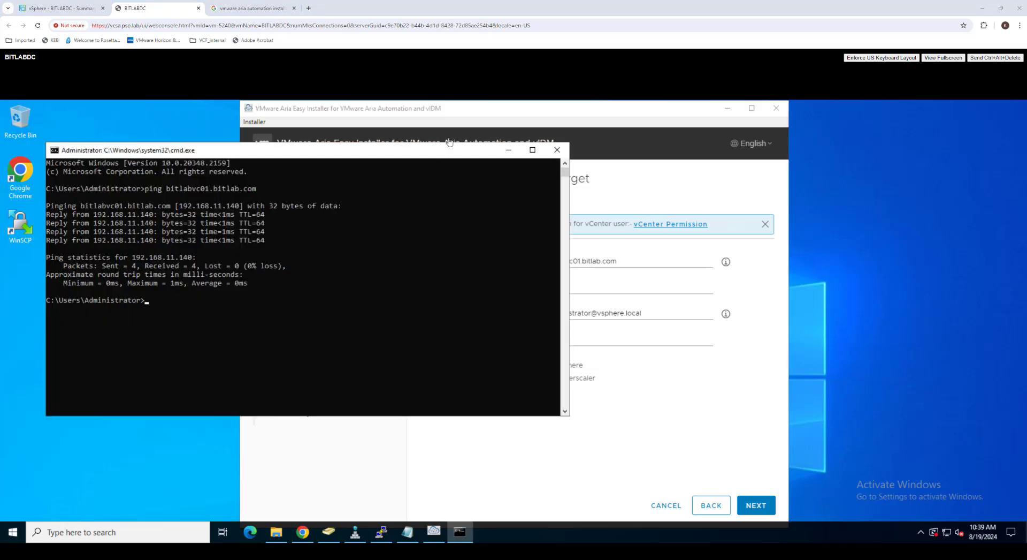
click(508, 152)
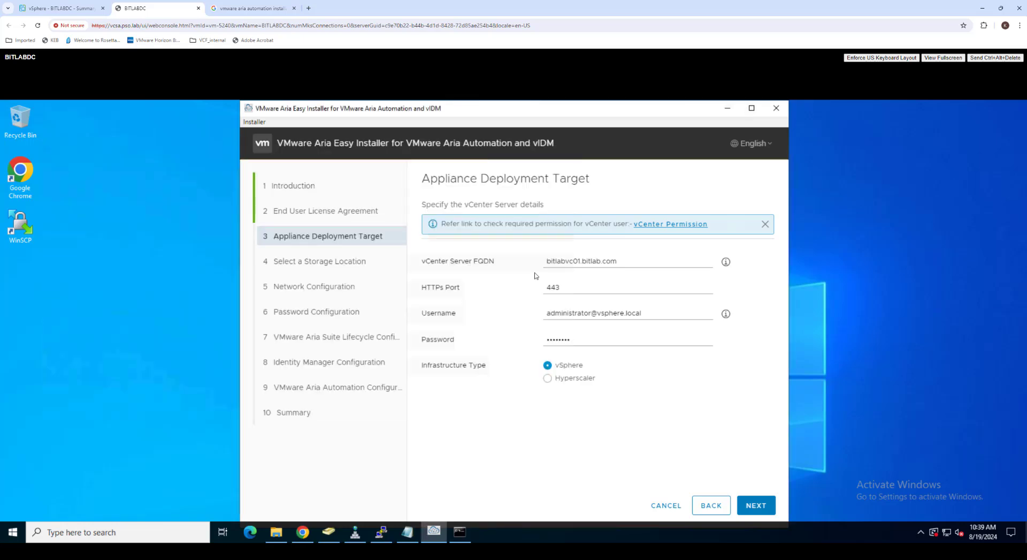
click(765, 507)
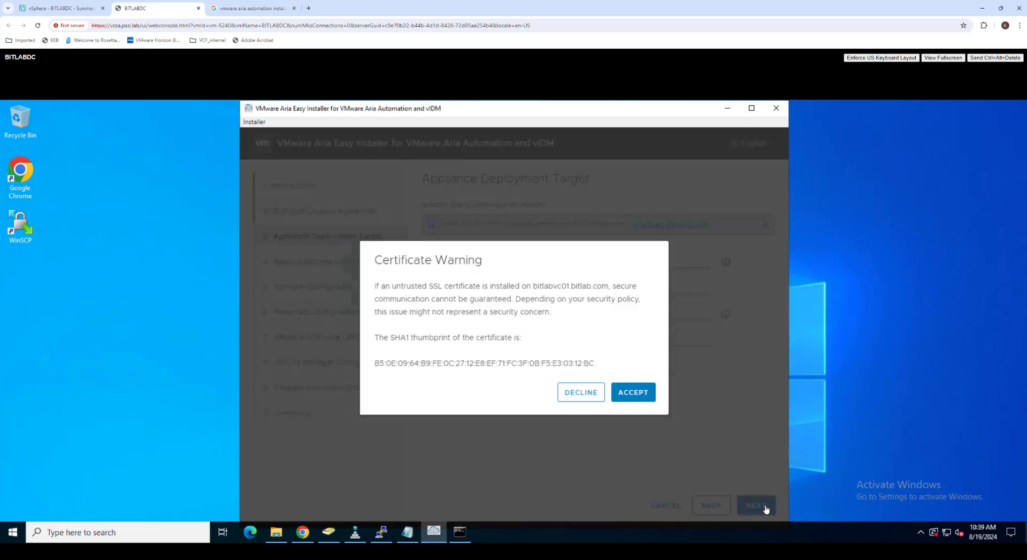
click(631, 395)
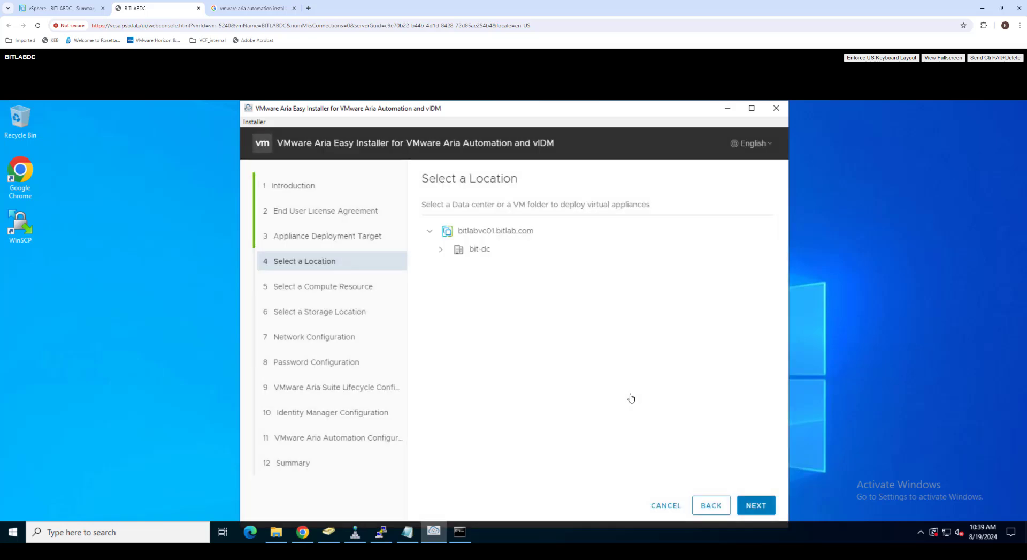
Step: Select datacenter bit-dc as the deployment location
click(441, 250)
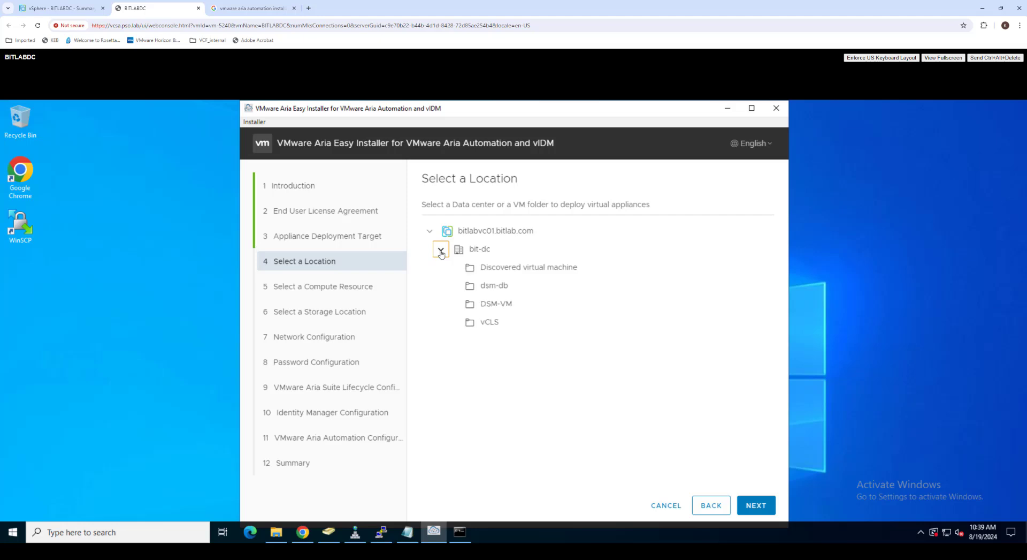
click(488, 251)
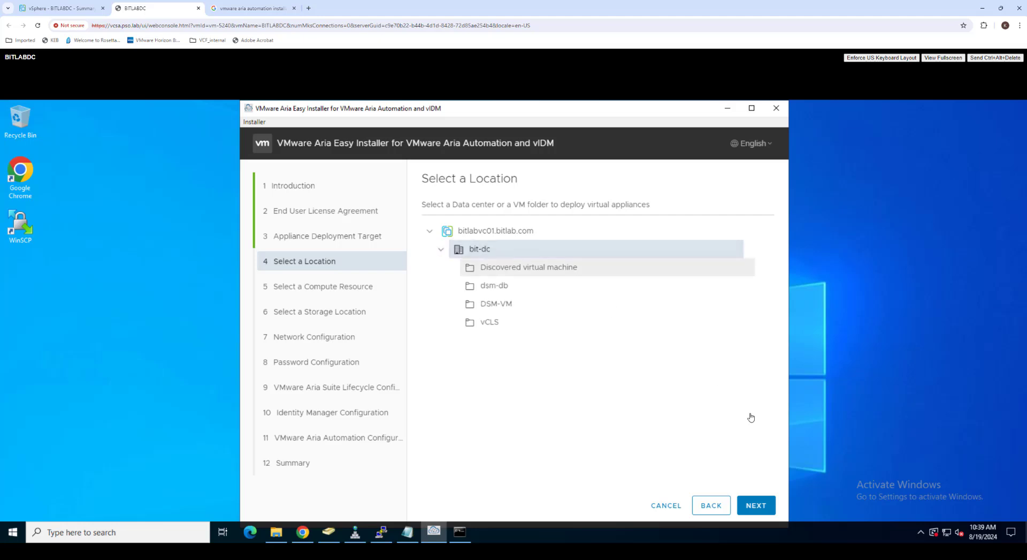
click(749, 503)
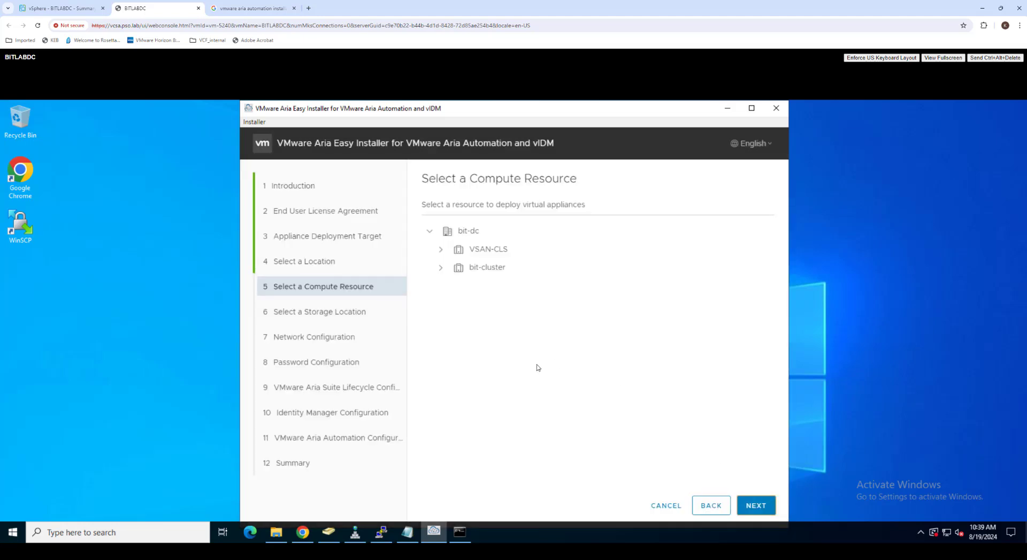
Step: Choose bit-cluster as compute resource and enable thin disk mode on localstorage
click(441, 250)
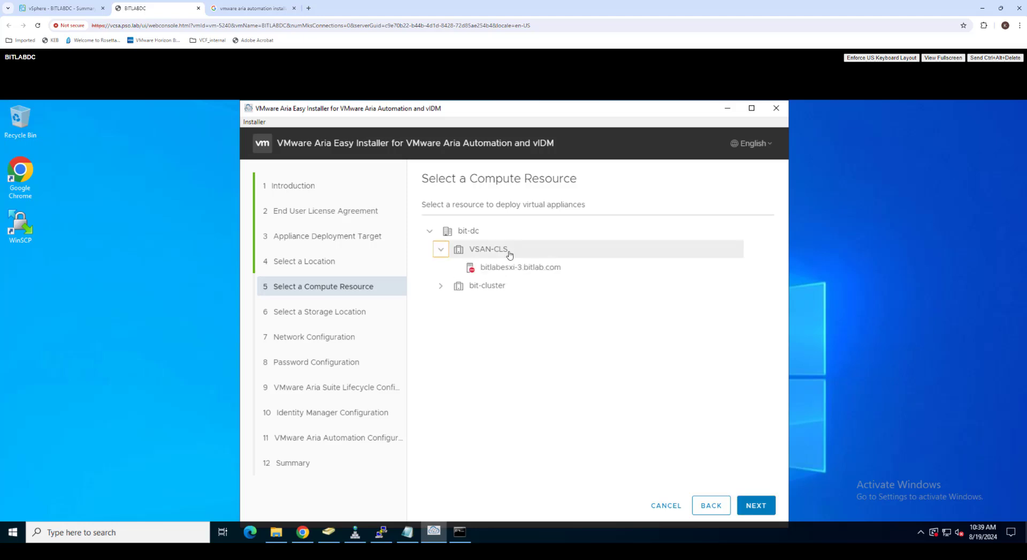
click(442, 286)
click(488, 286)
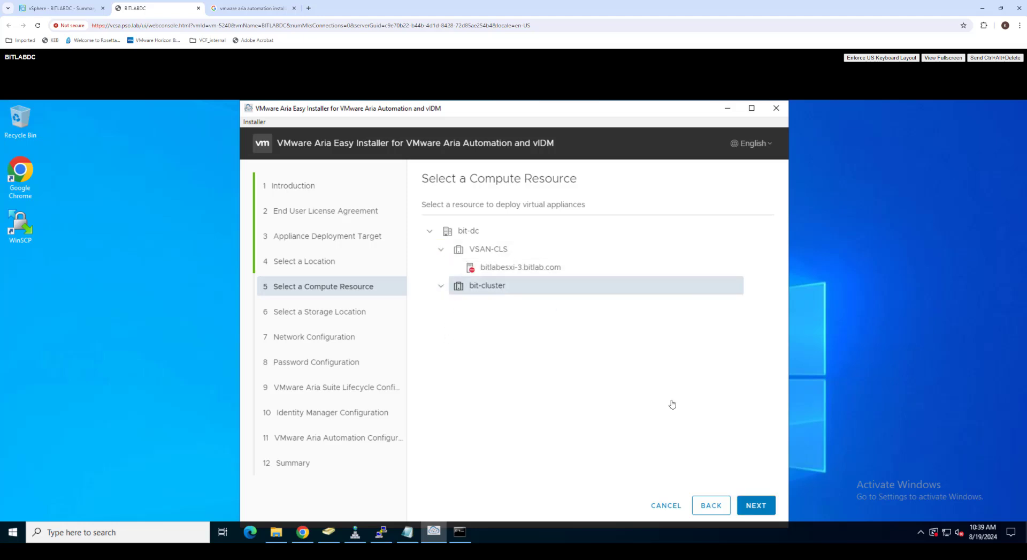
click(764, 505)
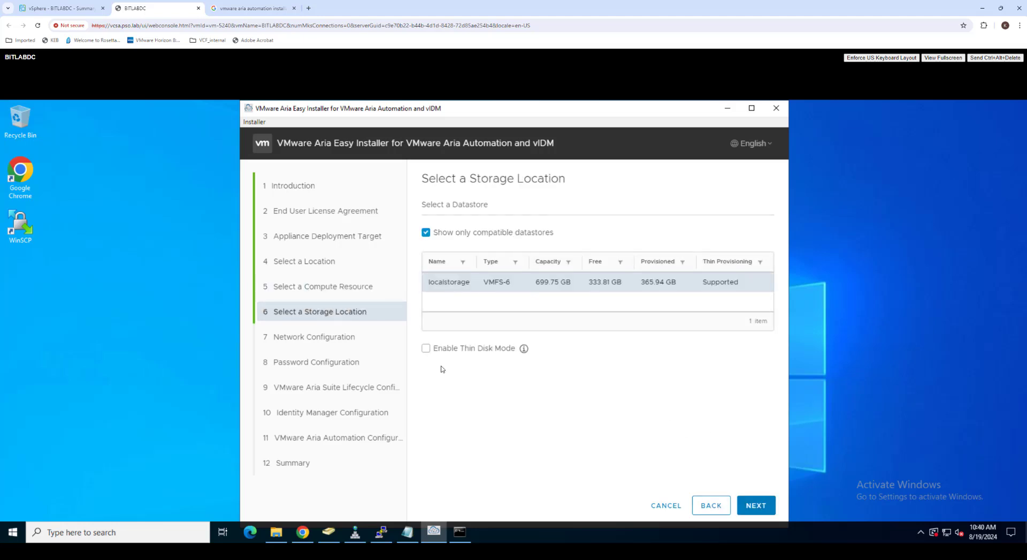
click(425, 350)
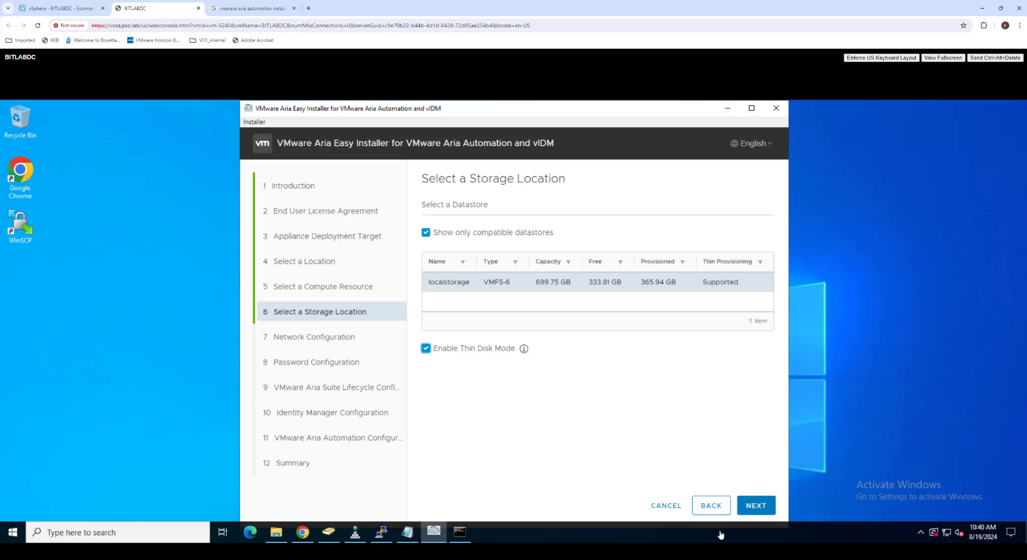
click(760, 505)
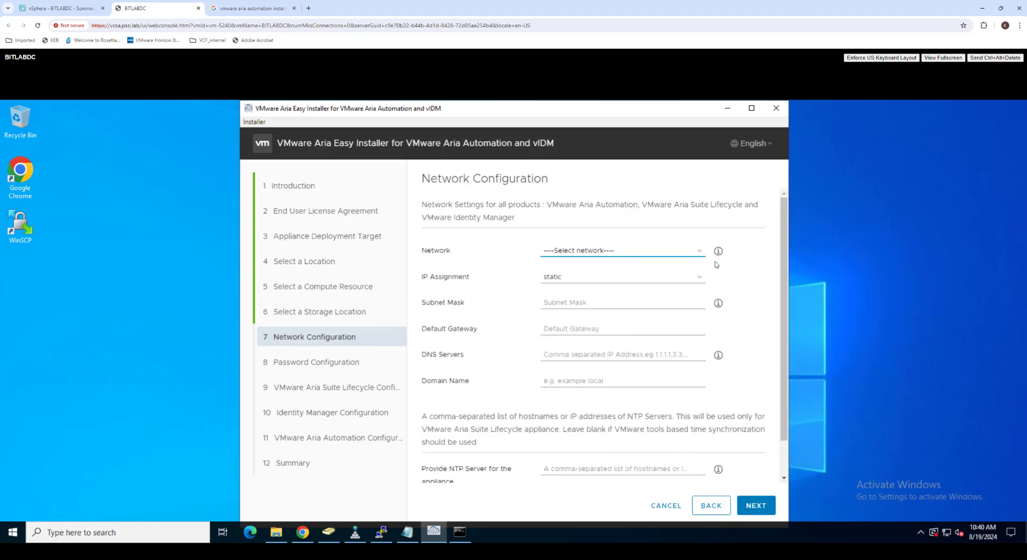
Step: Set network VMVDS, mask 255.255.255.0, gateway 192.168.11.254, DNS 192.168.11.171, domain bitlab.com
click(701, 254)
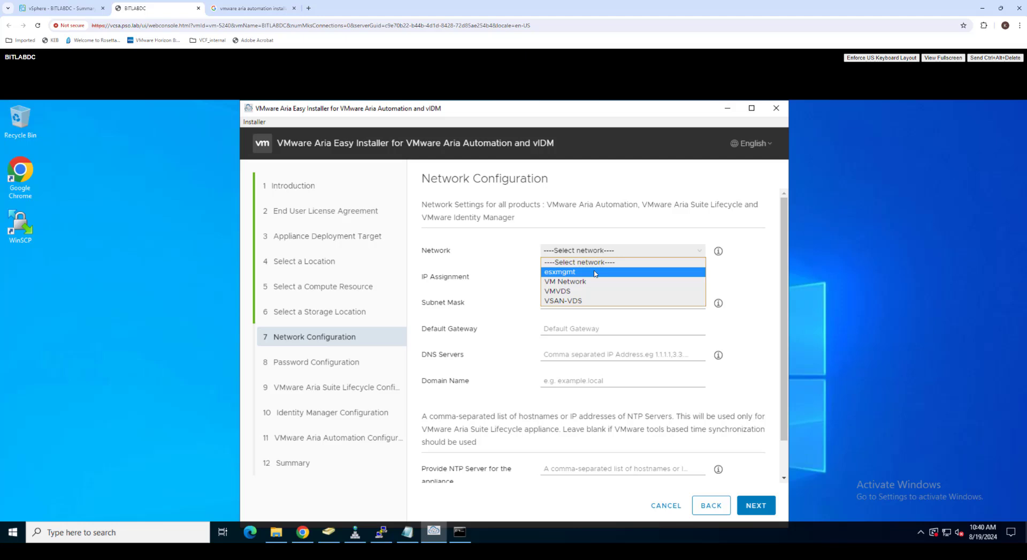
click(577, 300)
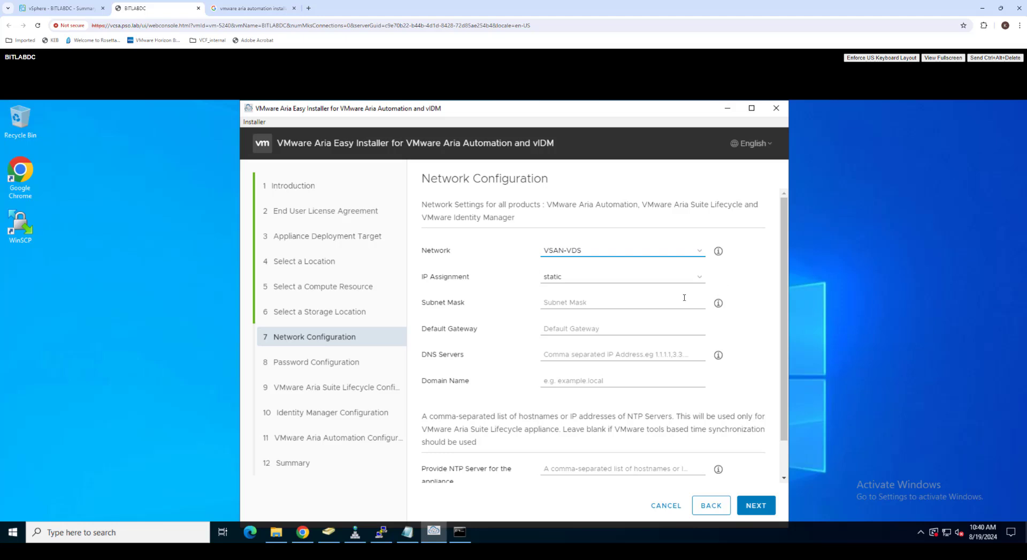
click(621, 303)
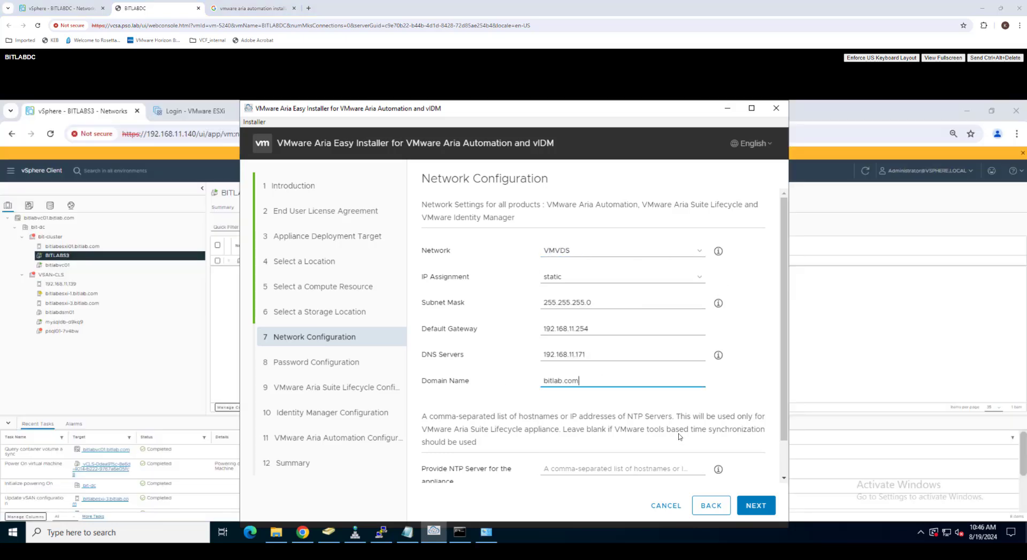
scroll(682, 432, down, 1)
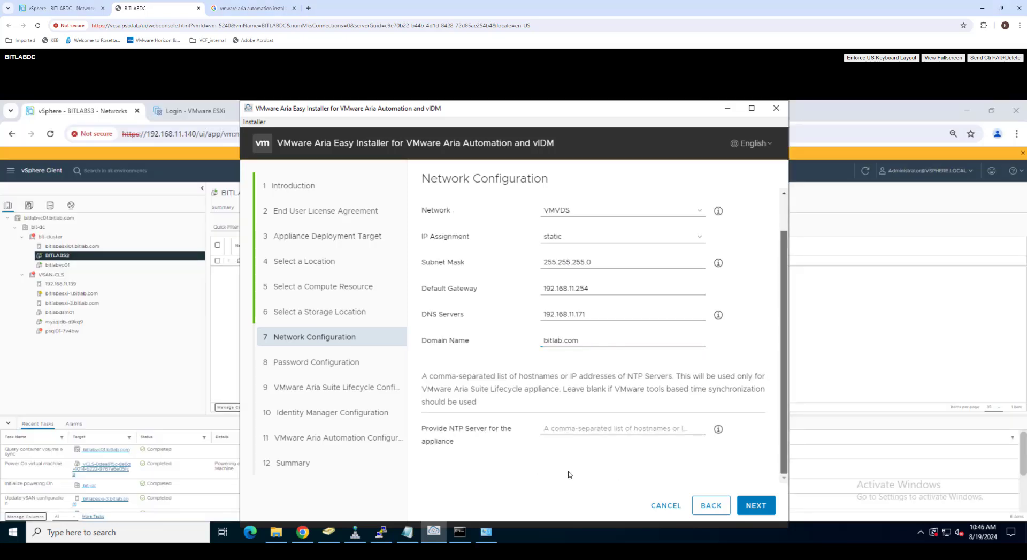
click(595, 430)
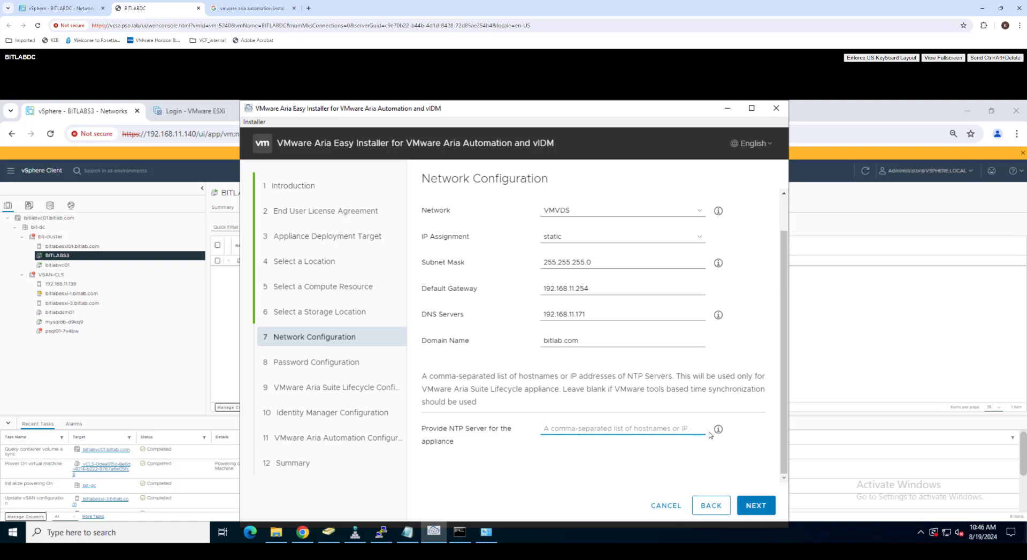
click(755, 505)
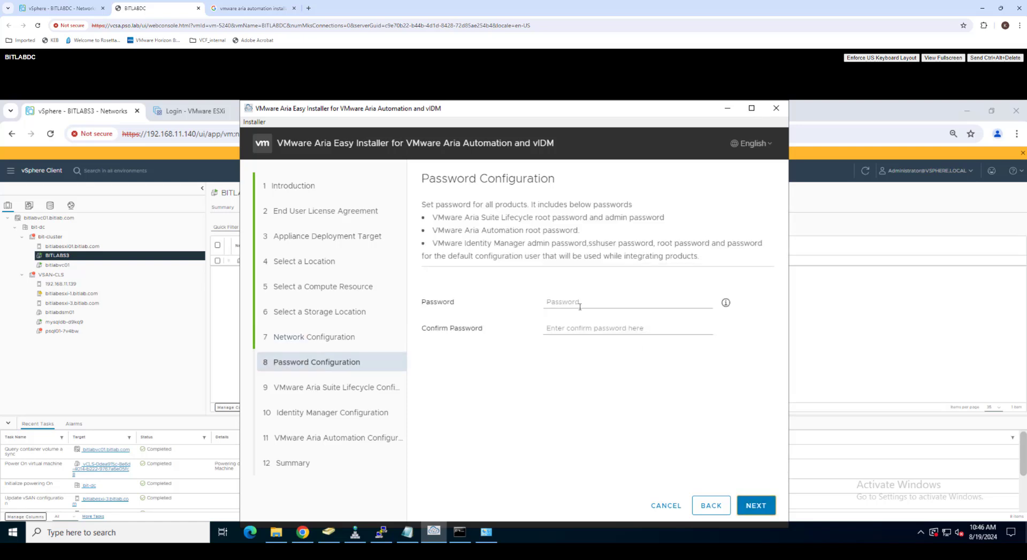
Step: Enter and confirm one shared password for all products
click(580, 306)
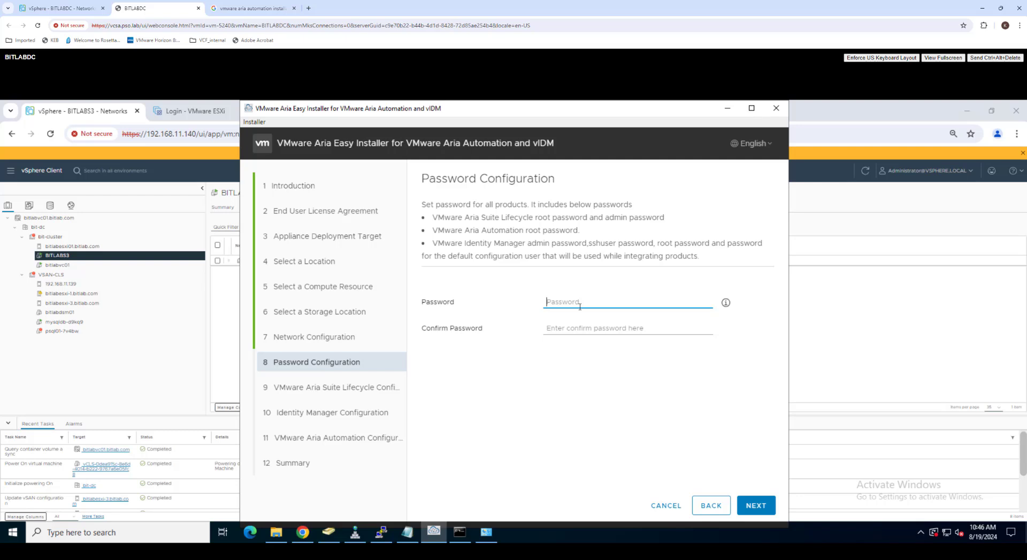
text(••••••••)
key(Tab)
text(•••)
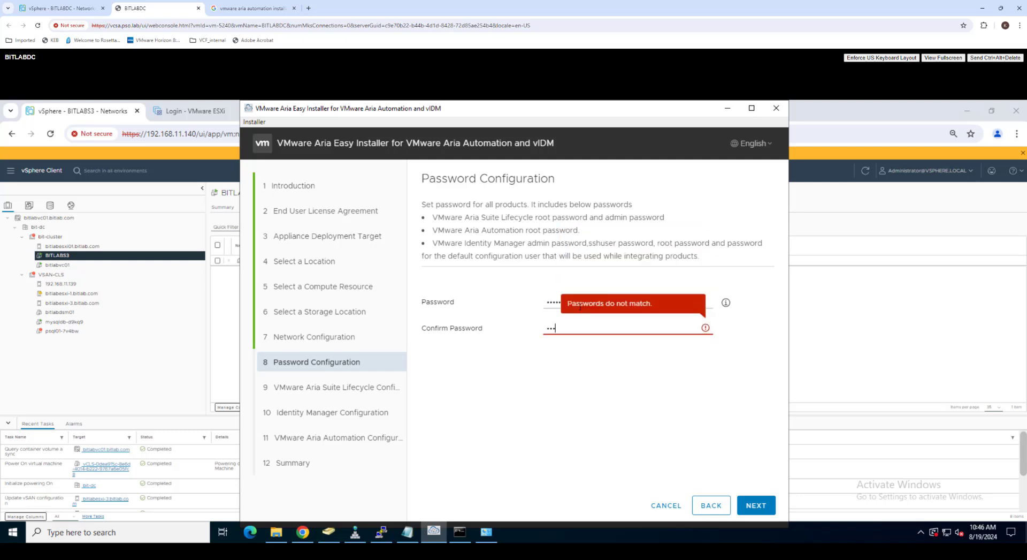
text(•••••)
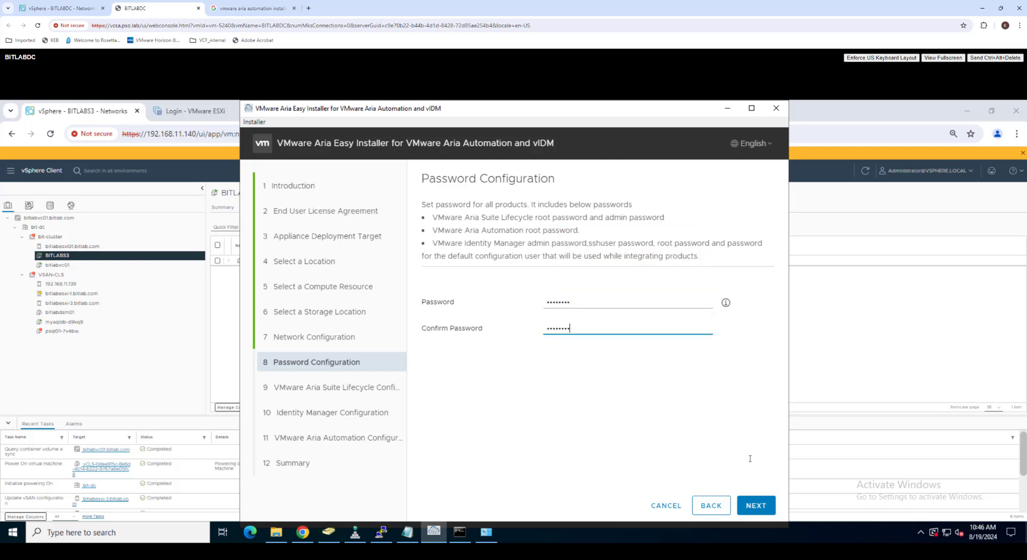
click(759, 503)
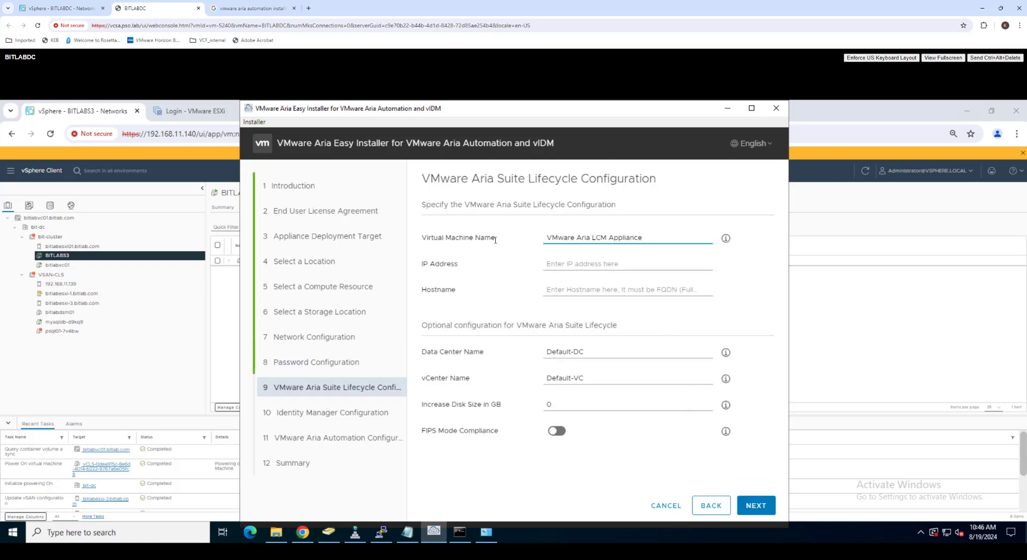
Step: Rename the Lifecycle appliance VM to bitlabvrlcm01 with IP 192.168.11.151
key(ctrl+a)
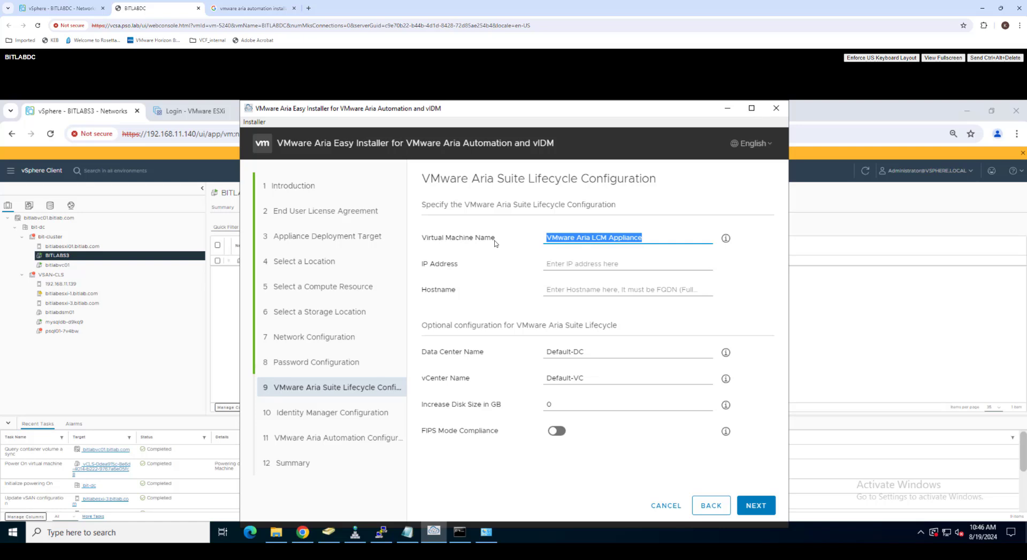
key(BackSpace)
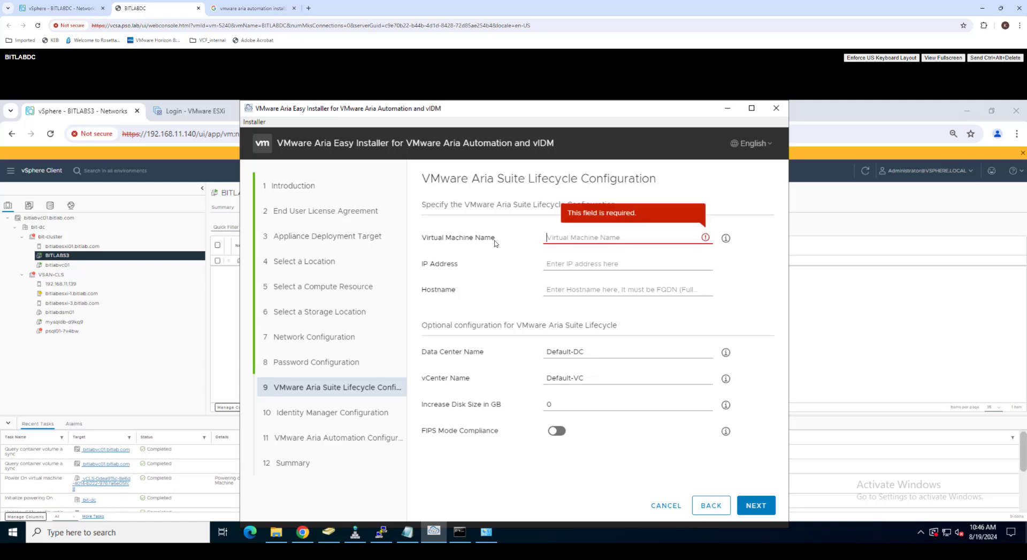
text(bitlabvrlcm01)
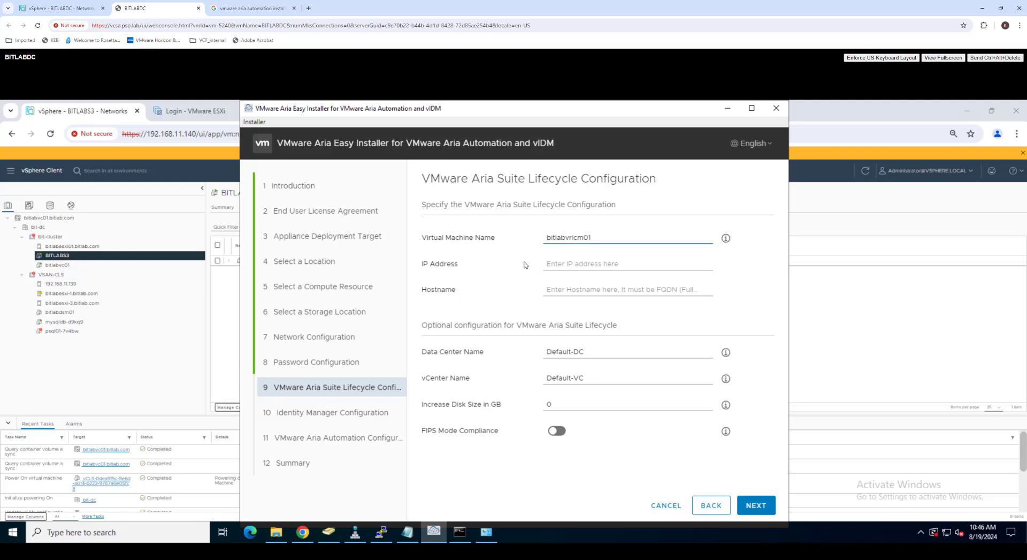
click(561, 264)
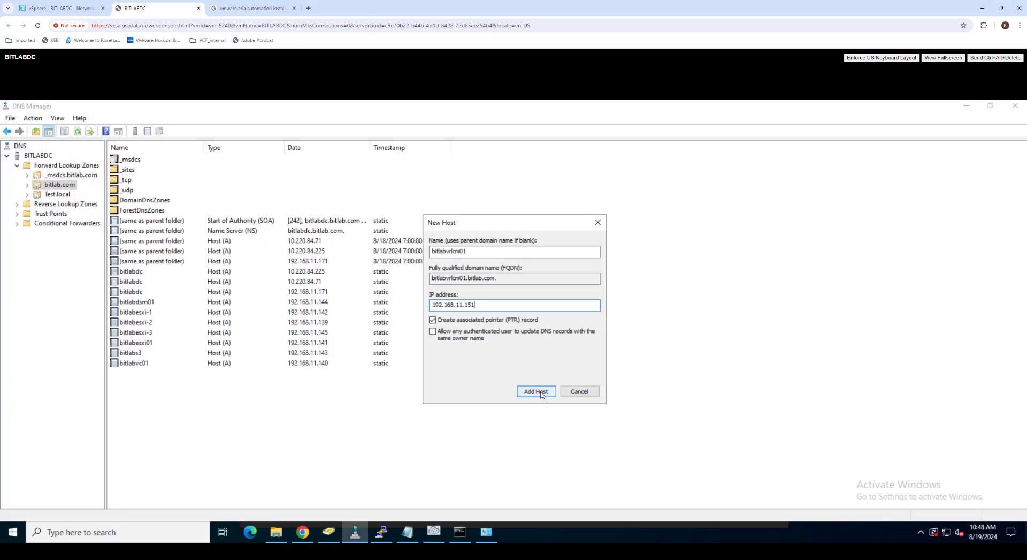
Step: Add a DNS host record for bitlabvrlcm01 in DNS Manager
click(536, 391)
click(602, 357)
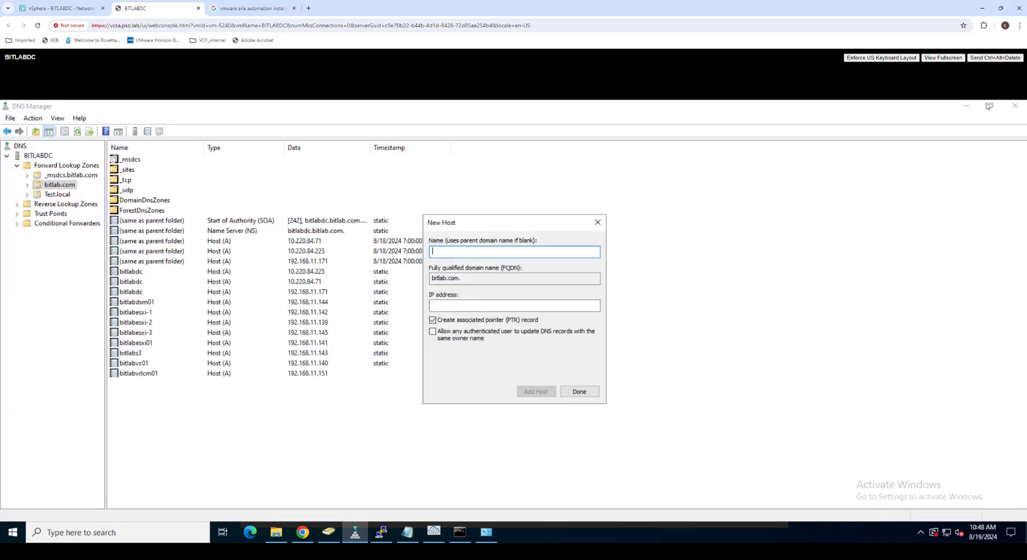
click(966, 106)
click(587, 391)
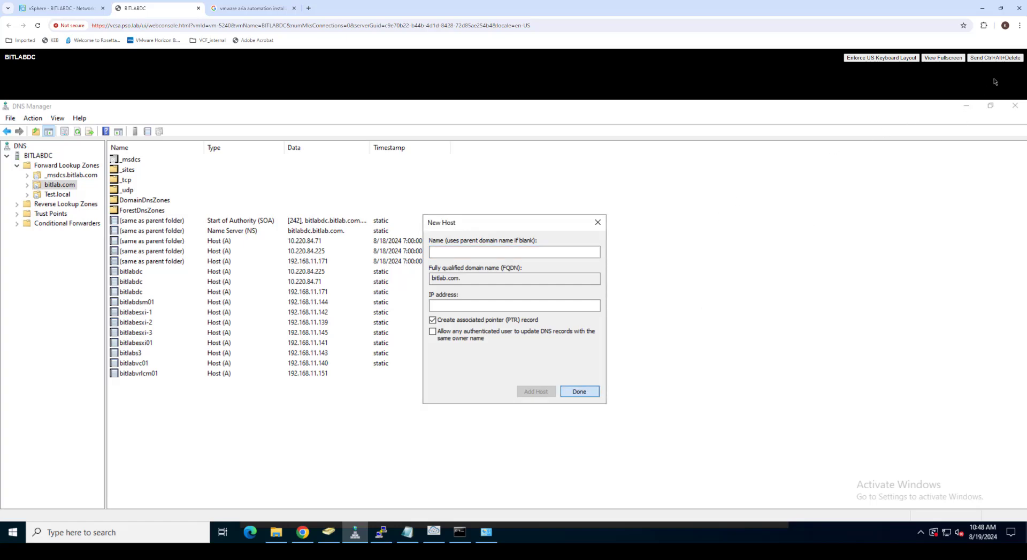
click(967, 106)
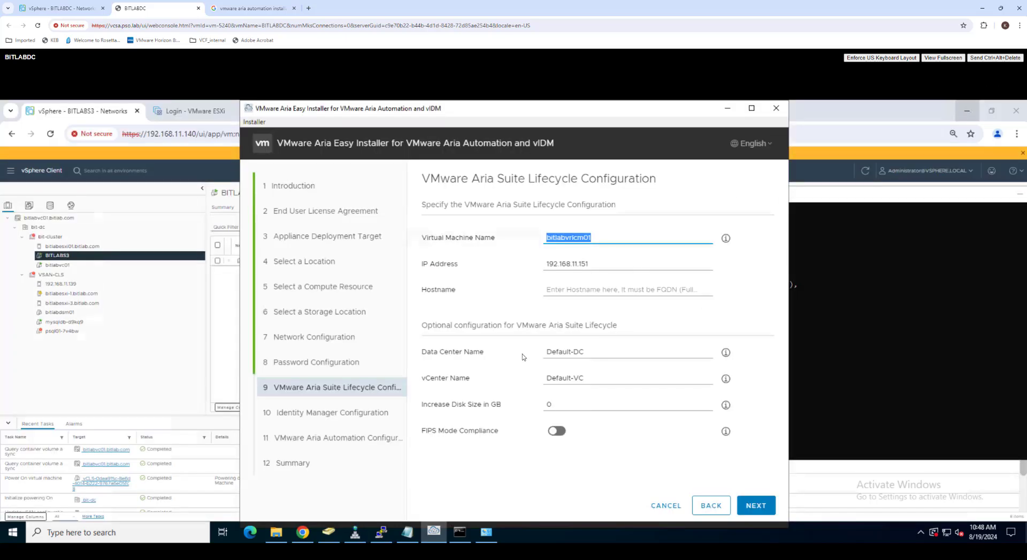
Step: Set hostname bitlabvrlcm01.bitlab.com, data center bit-dc, vCenter bitlabvc01 and a 100 GB extra disk
click(577, 292)
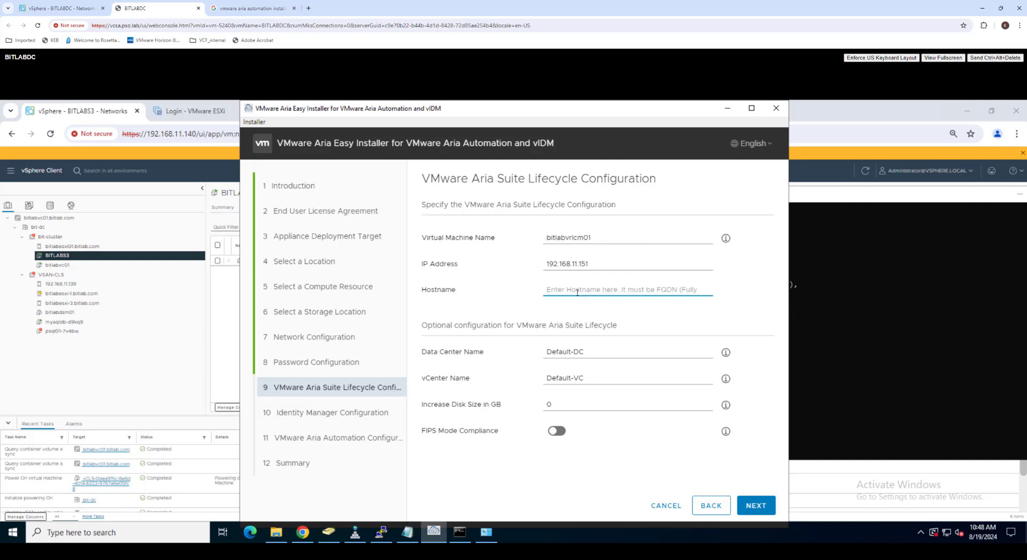
text(bitlabvrlcm01)
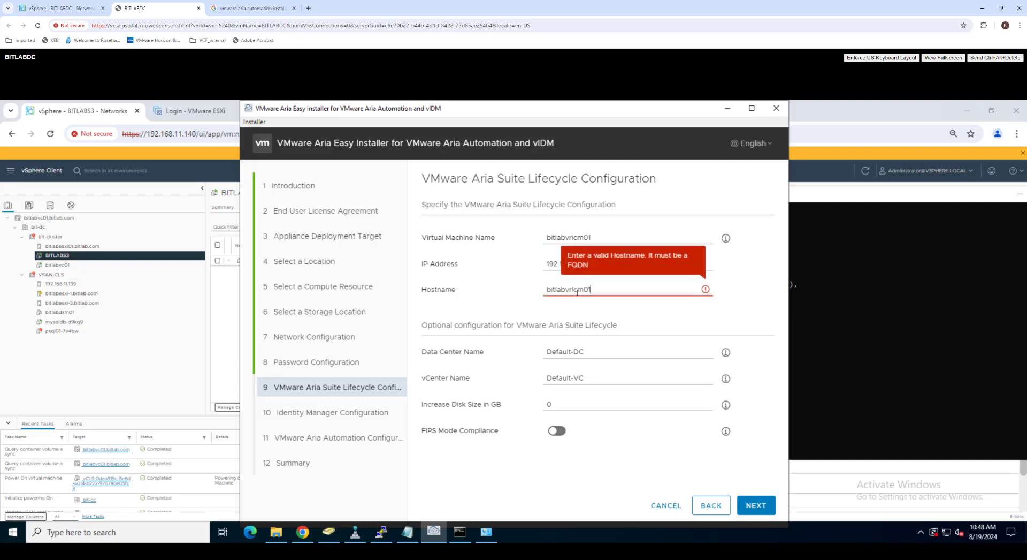
text(.bitlab.c)
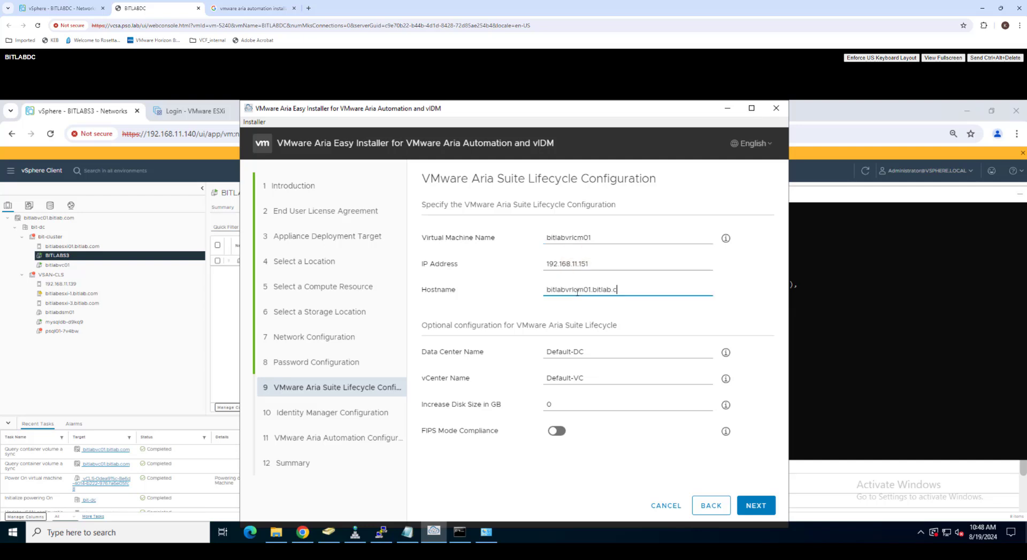
text(om)
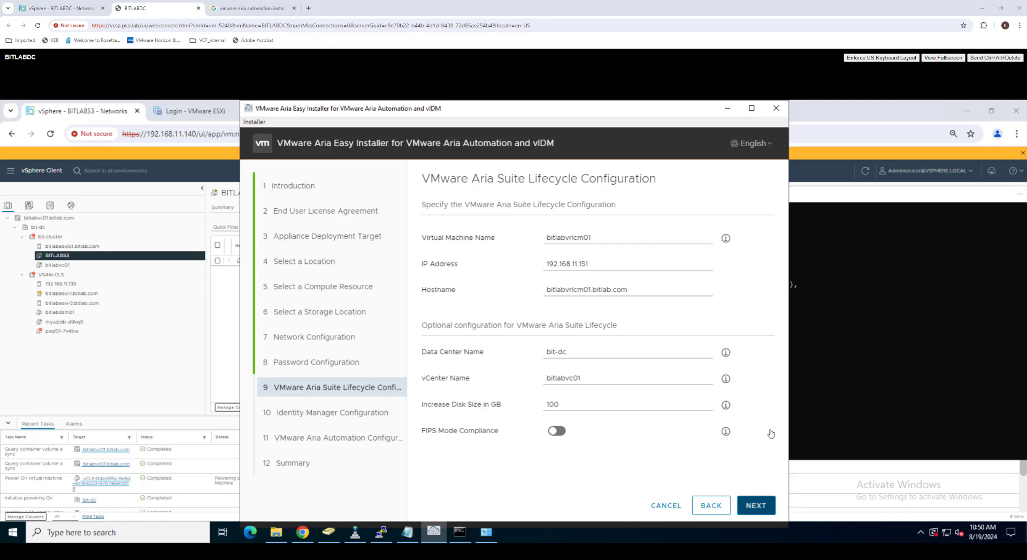
click(764, 509)
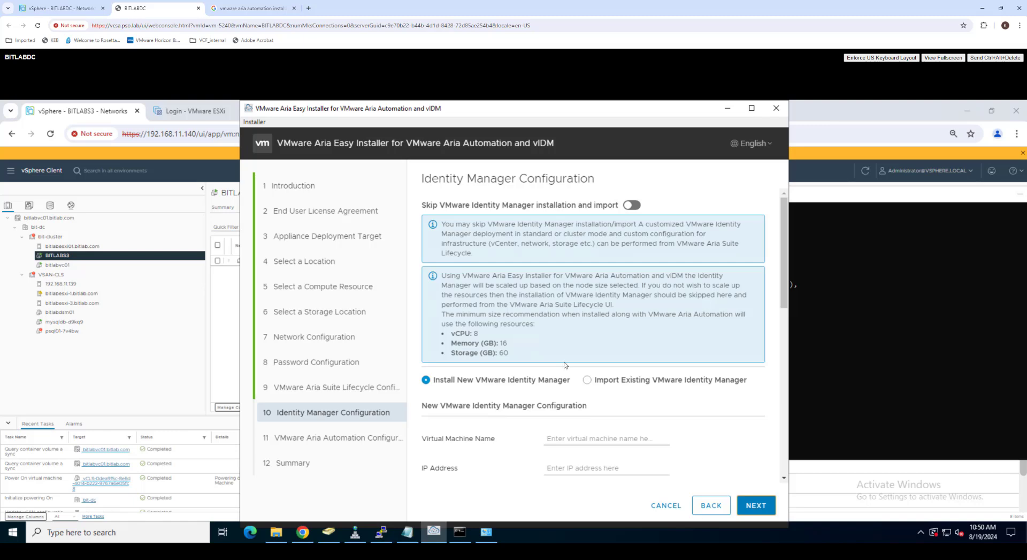
Step: Configure a new Identity Manager VM bitlabvidm01 at 192.168.11.152 with admin details
scroll(565, 366, down, 5)
scroll(551, 346, up, 3)
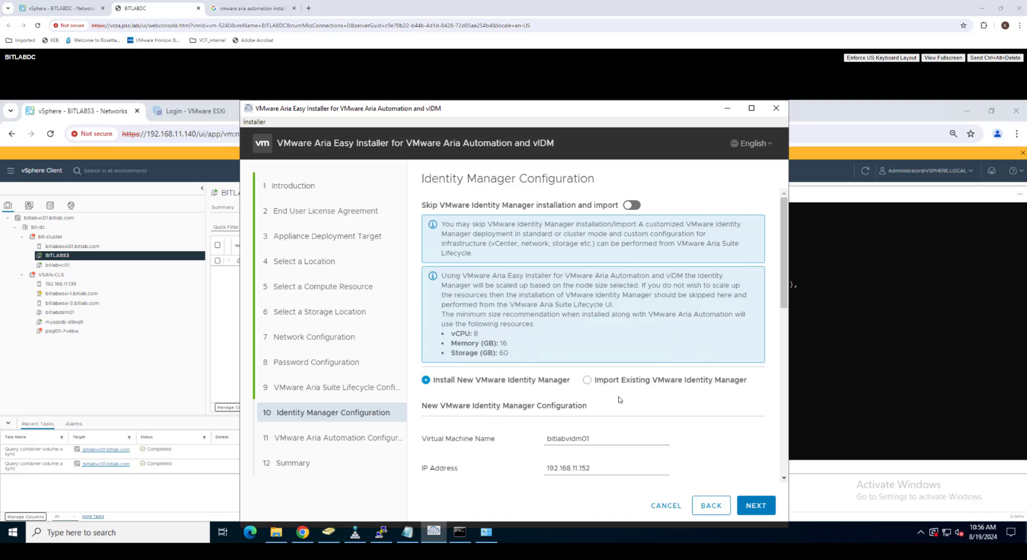
scroll(645, 402, down, 1)
scroll(644, 402, down, 5)
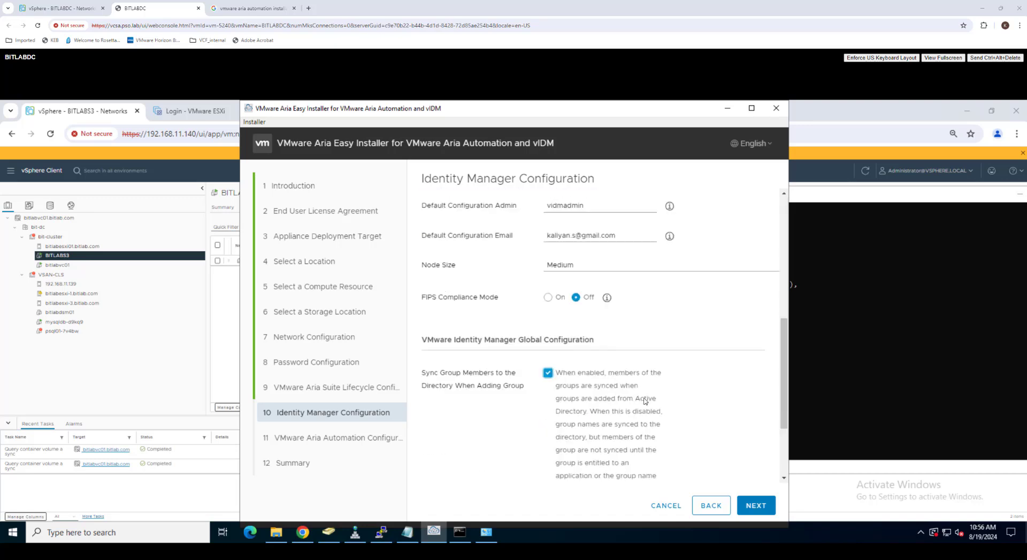
scroll(646, 402, down, 2)
click(756, 506)
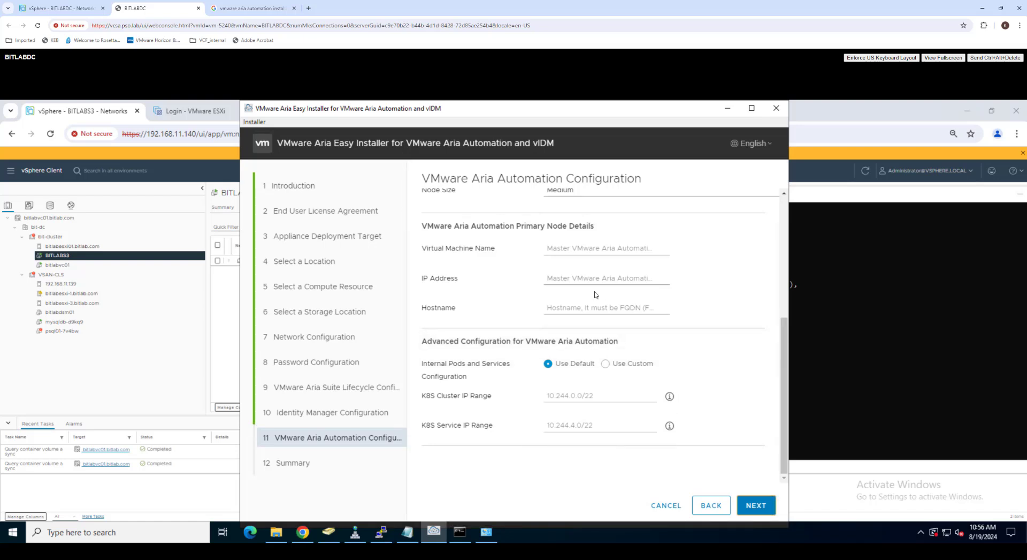
Step: Enter the license key and primary node bitlabvra01 at 192.168.11.153 for environment bit-vra
scroll(693, 372, up, 5)
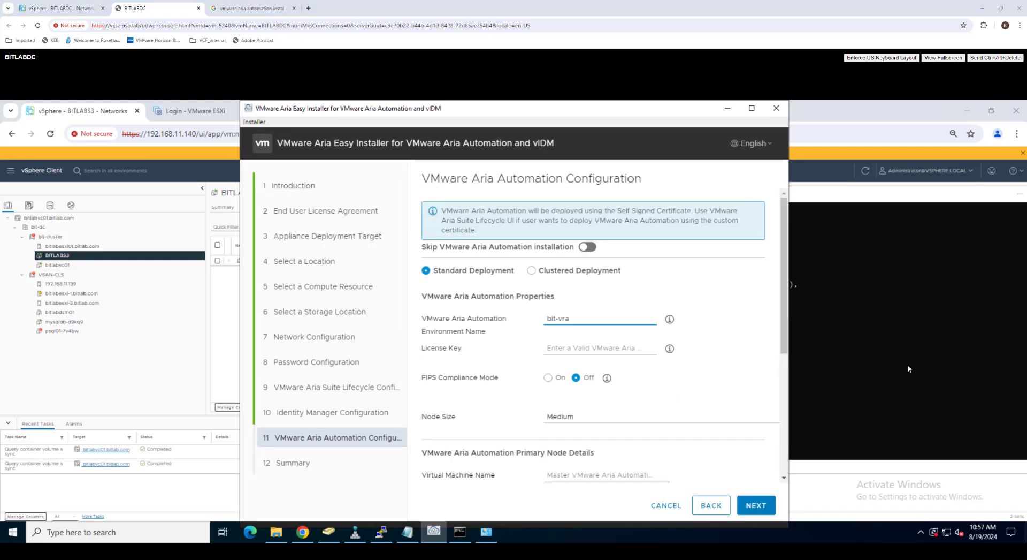
scroll(705, 373, down, 3)
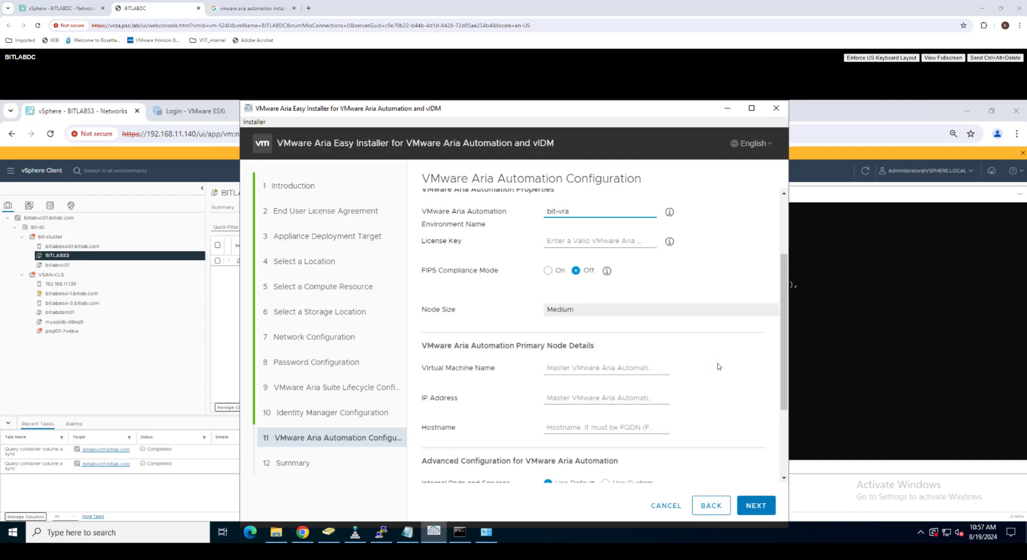
scroll(717, 367, down, 1)
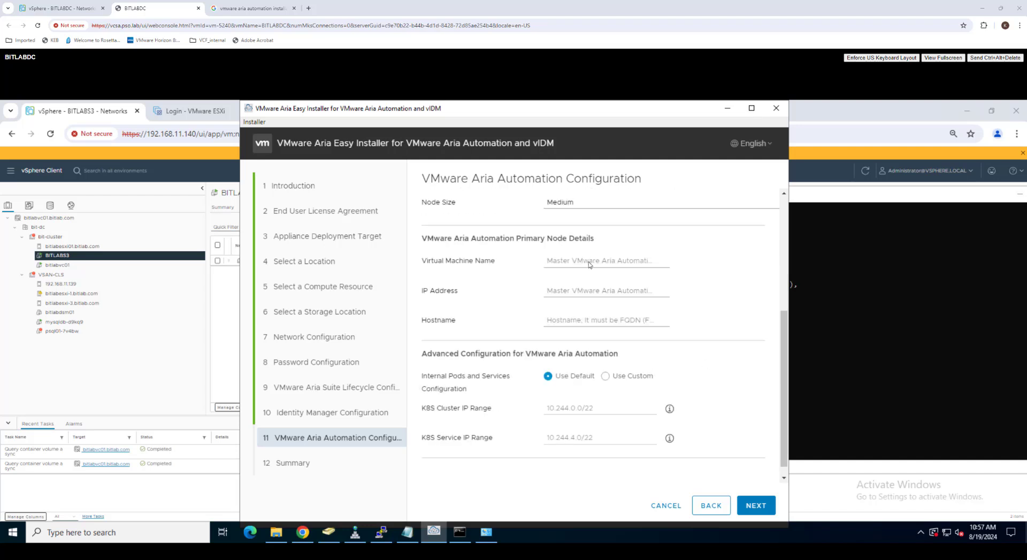
click(589, 264)
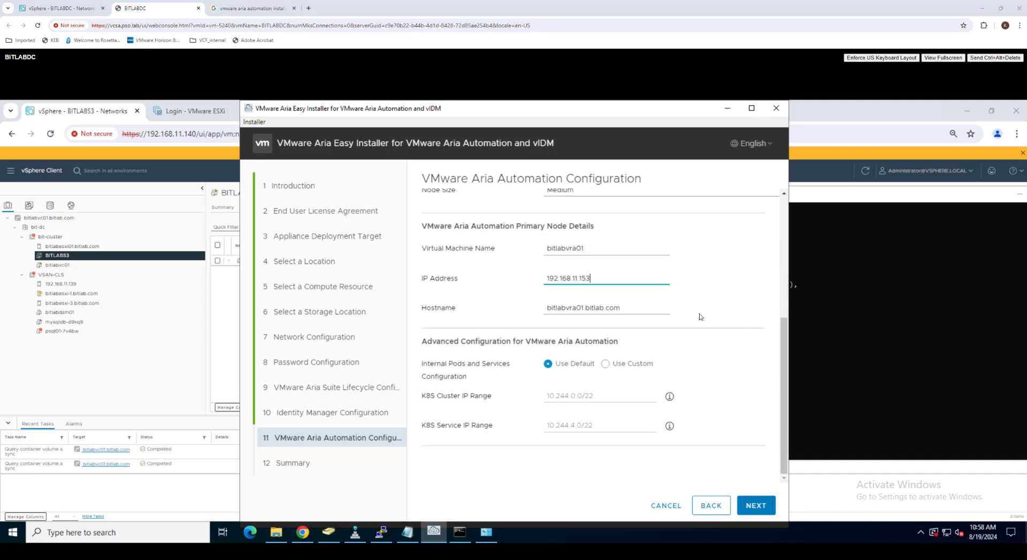
click(763, 391)
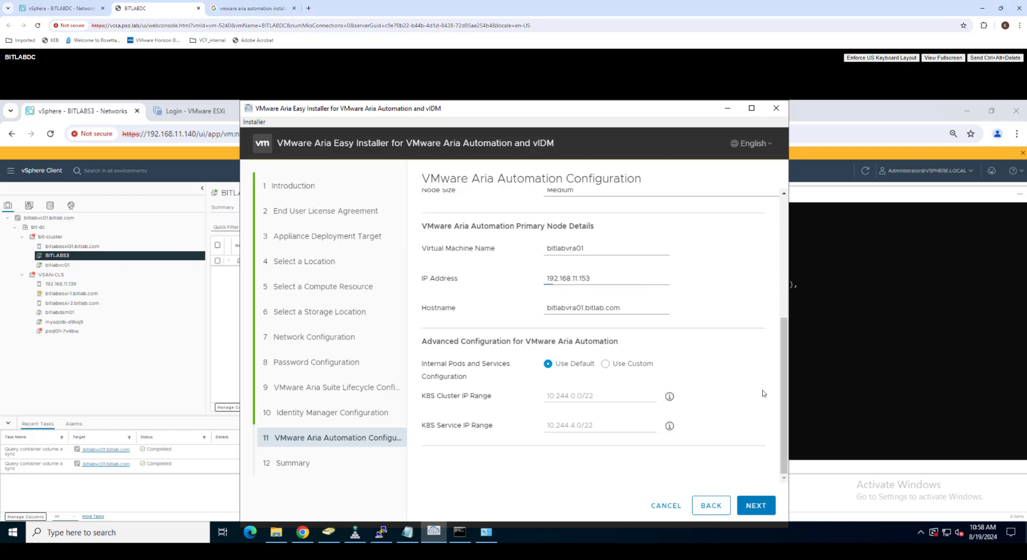
click(747, 497)
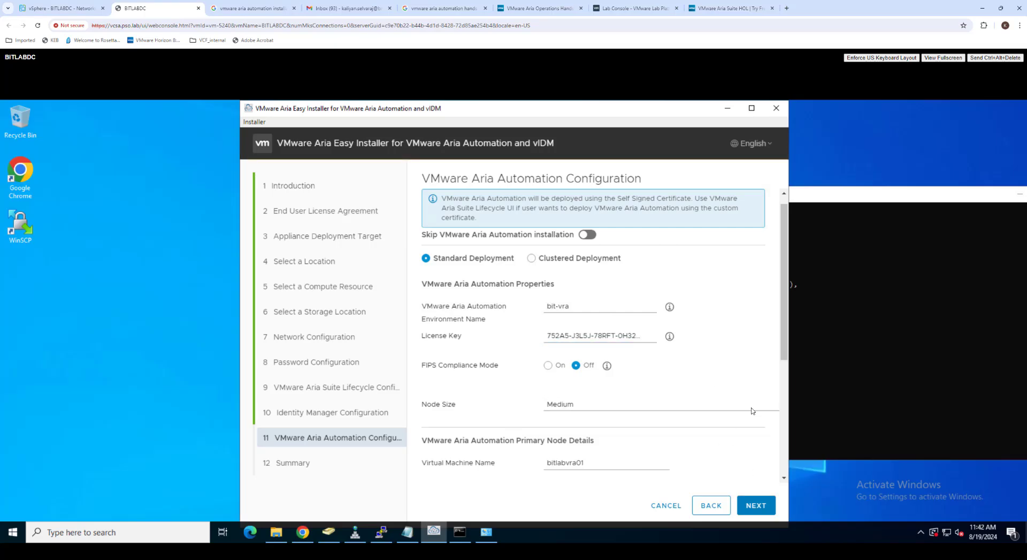
scroll(752, 411, down, 5)
Step: Review the installation summary and submit it, starting the Aria Automation install, which ends in failure
click(763, 502)
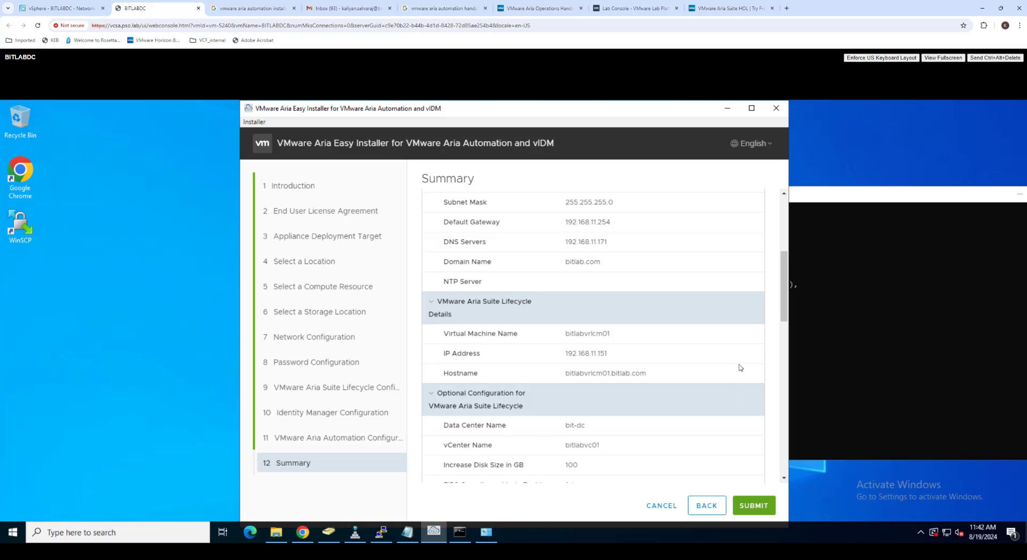
scroll(740, 367, down, 10)
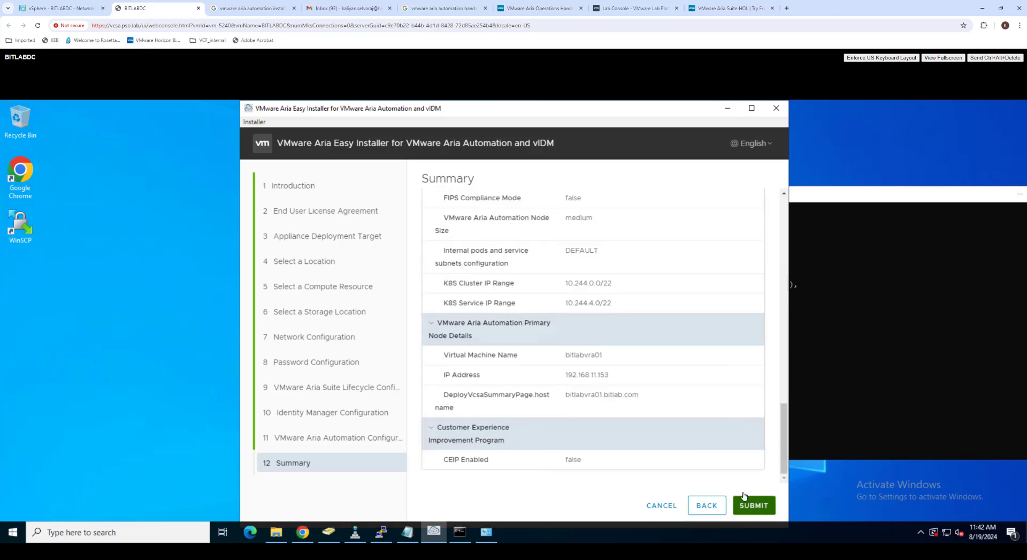
click(754, 506)
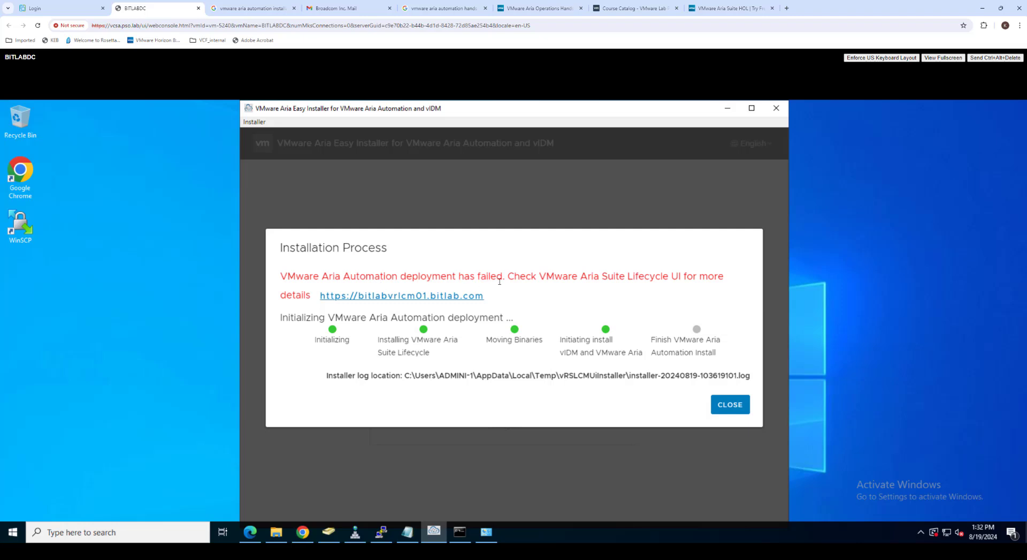
Step: Read the deployment failure message, close the Easy Installer, and restore the Edge browser window
drag(508, 276, 726, 278)
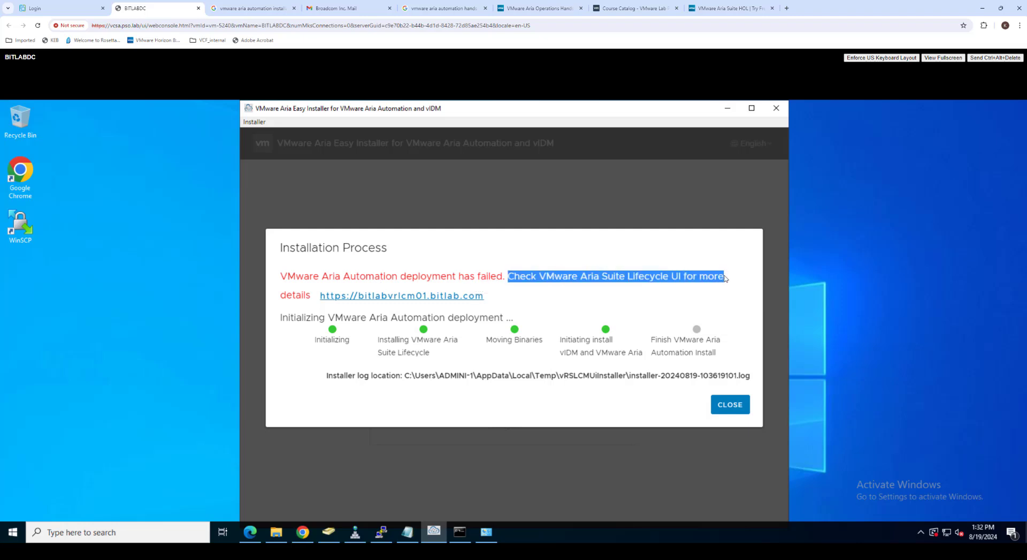
click(613, 261)
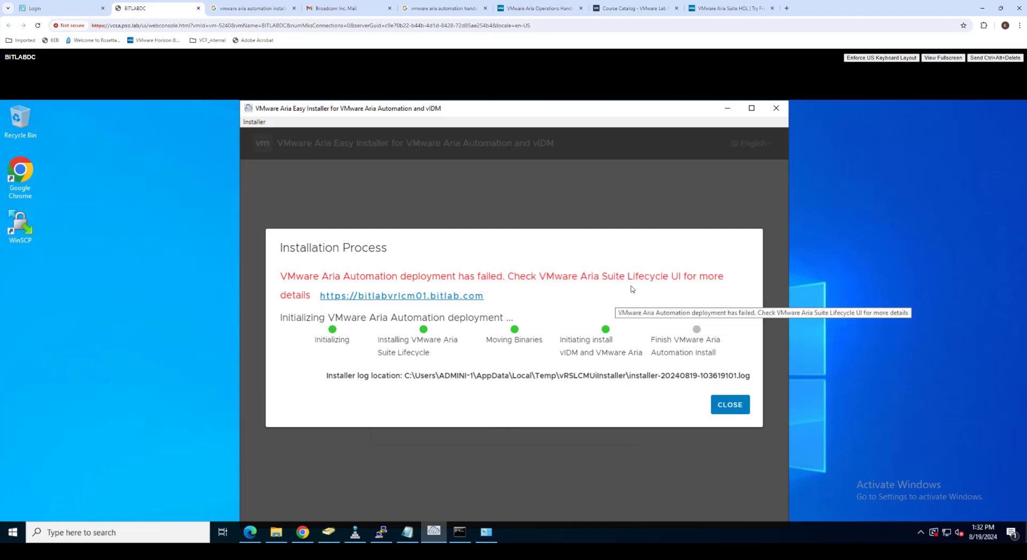
click(728, 410)
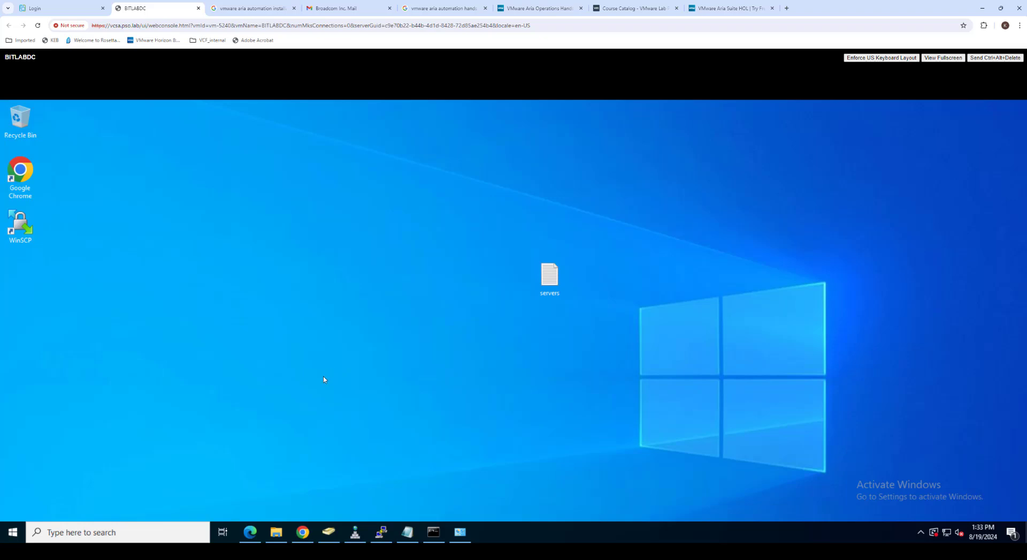
click(250, 531)
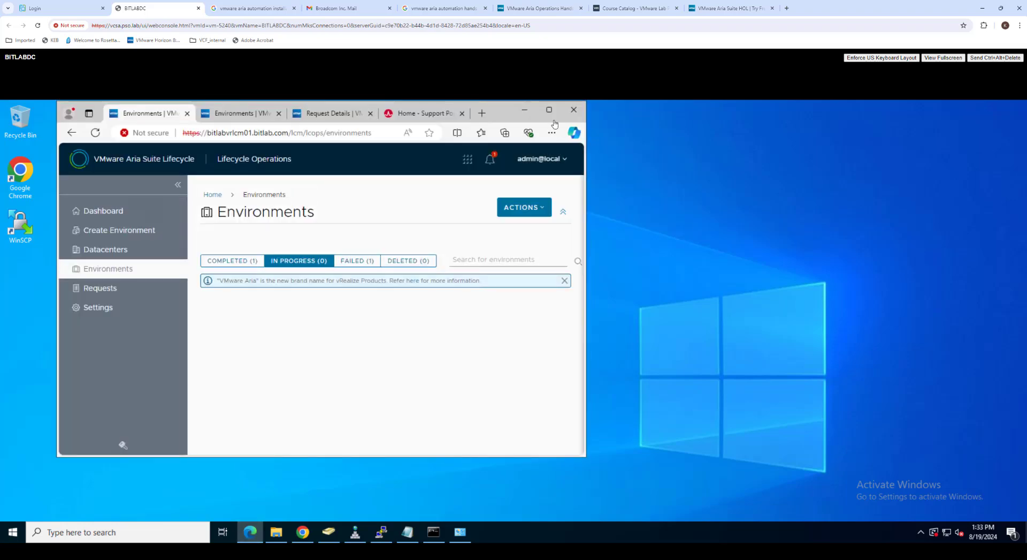
Step: Maximize Edge and open the failed bit-vra request's error details (LCMVRAVACONFIG590004, NTP check)
click(549, 110)
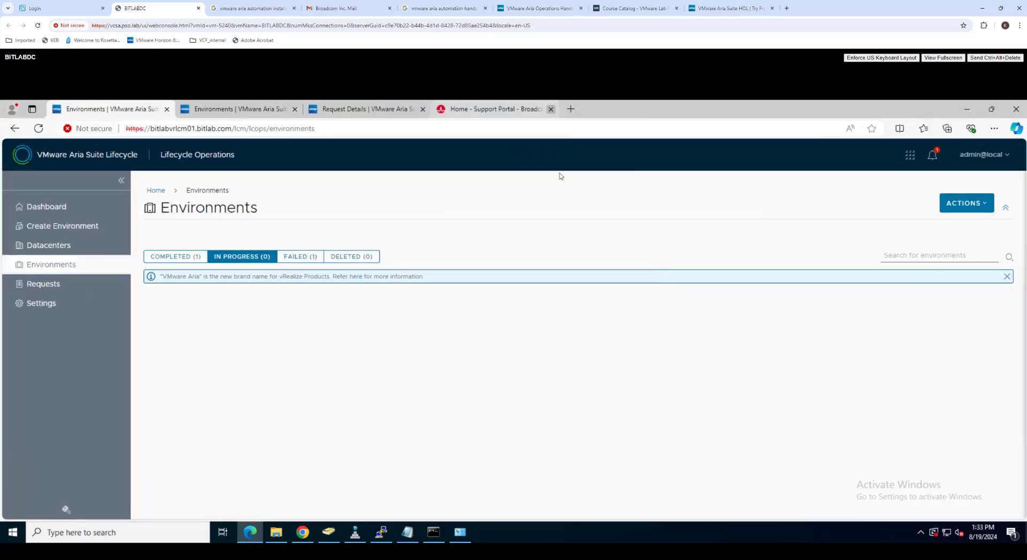
drag(307, 258, 303, 258)
click(295, 256)
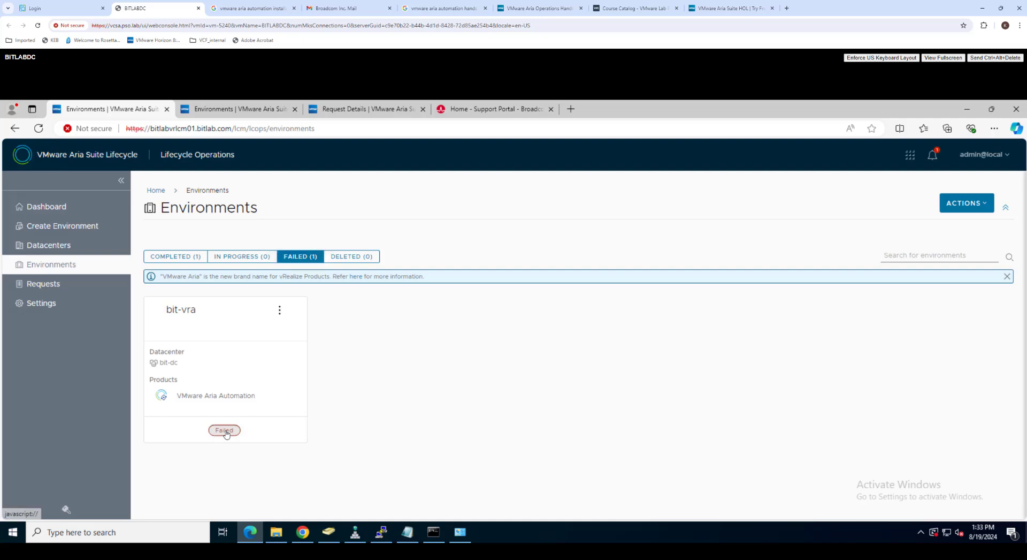
click(225, 431)
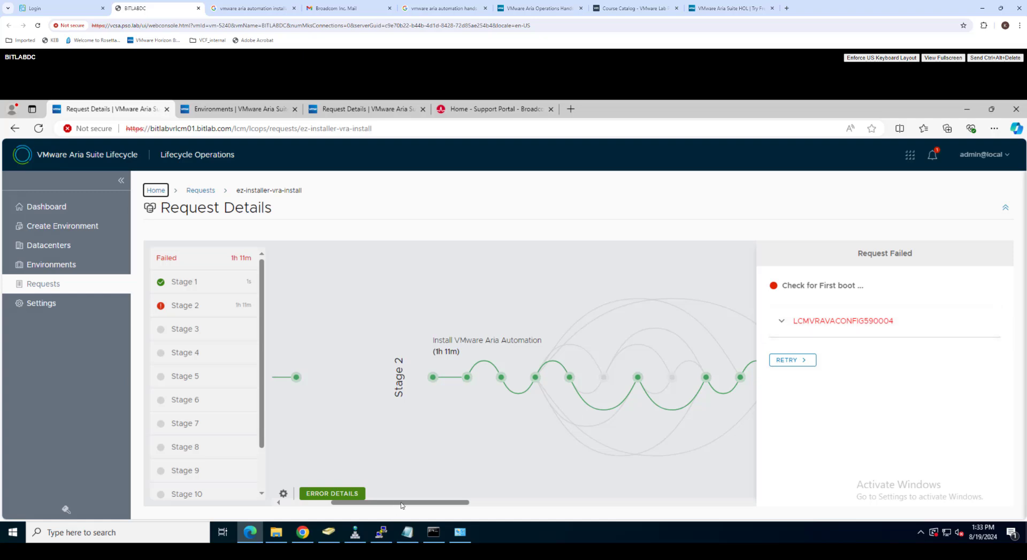
drag(402, 503, 536, 504)
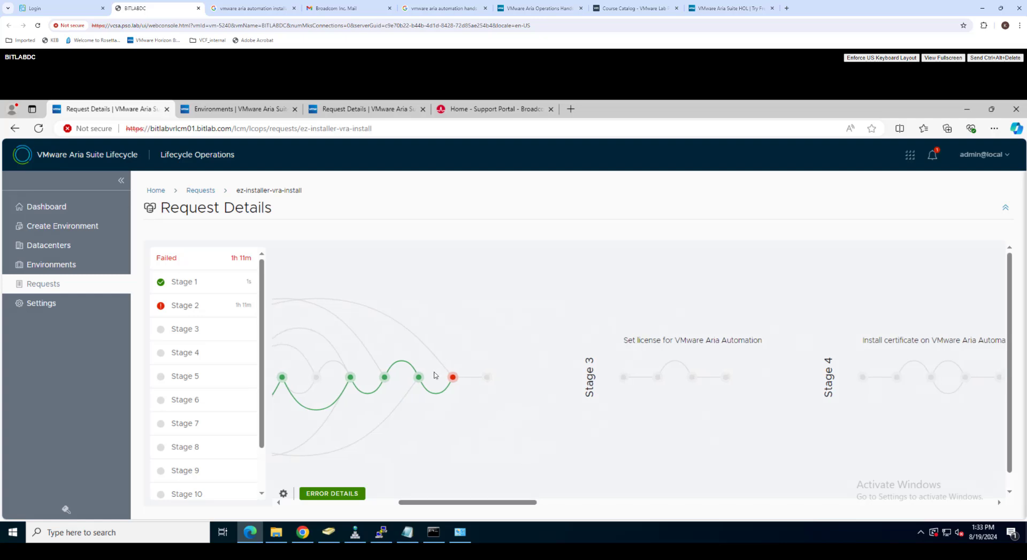
mouse_move(451, 380)
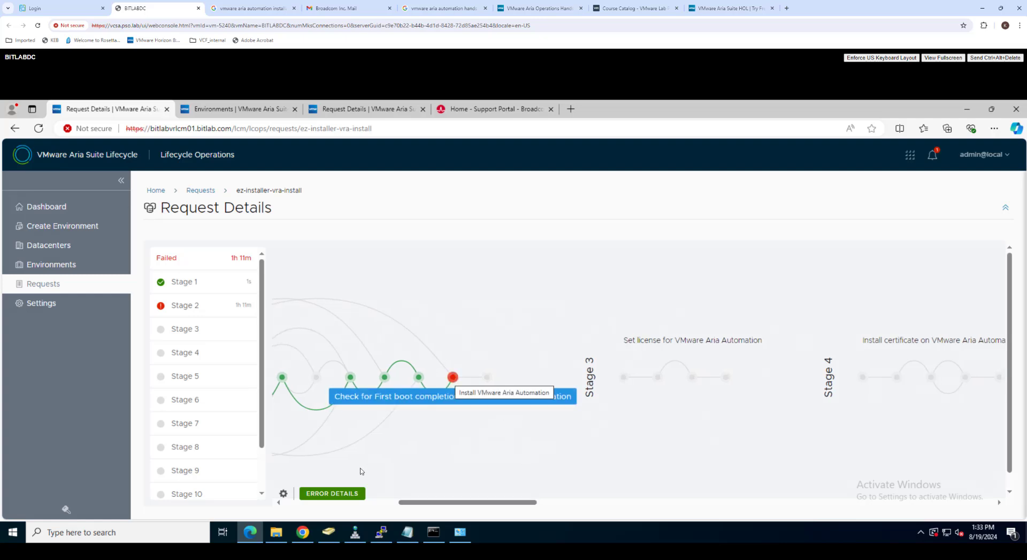
click(349, 492)
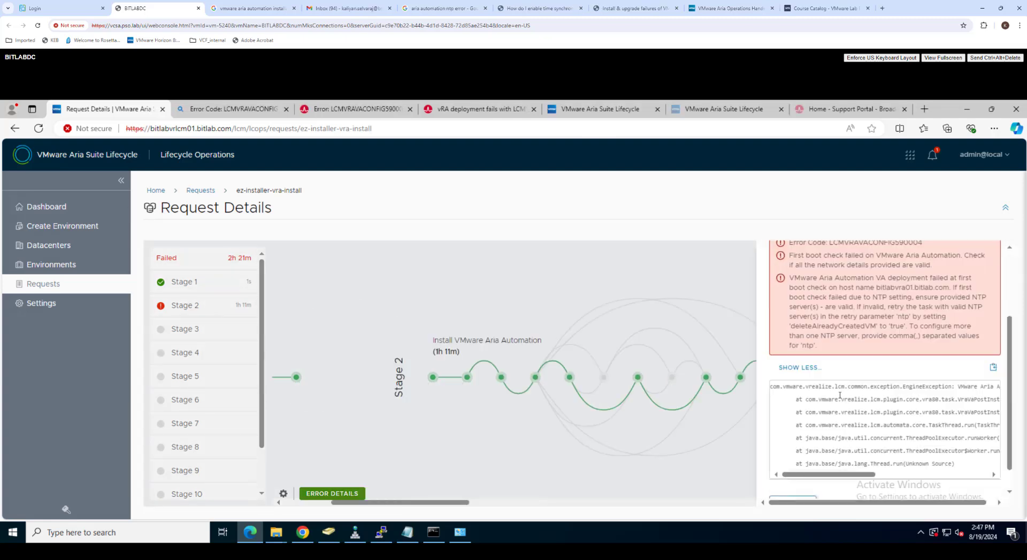
Step: Retry the failed ez-installer-vra-install request, keeping the existing netmask, IP address and domain
scroll(842, 400, down, 2)
click(794, 477)
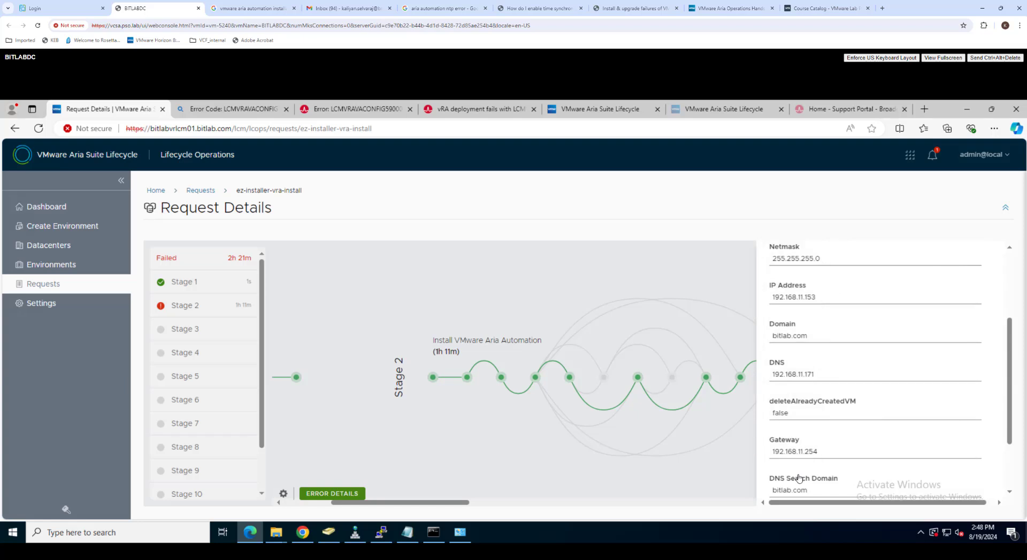
click(835, 259)
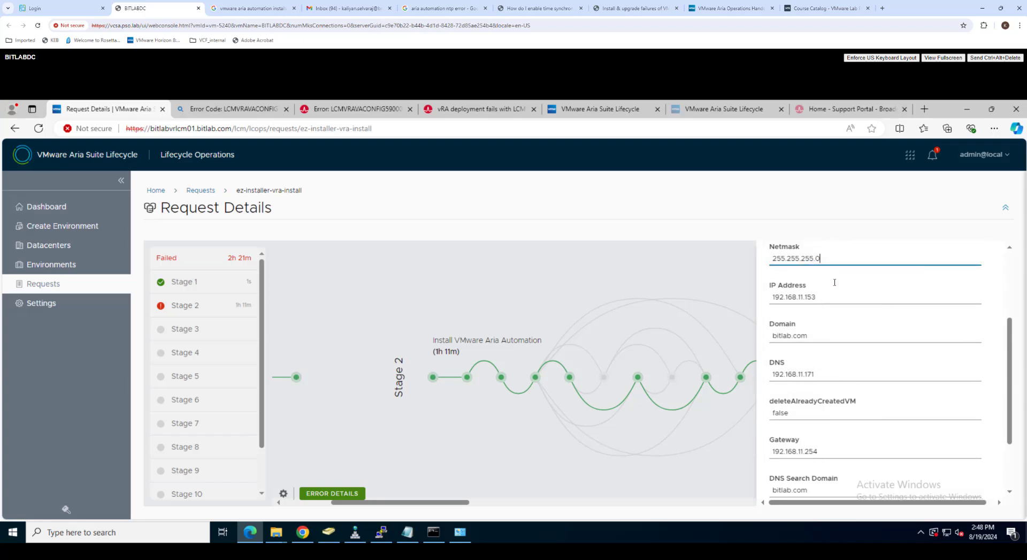
click(833, 299)
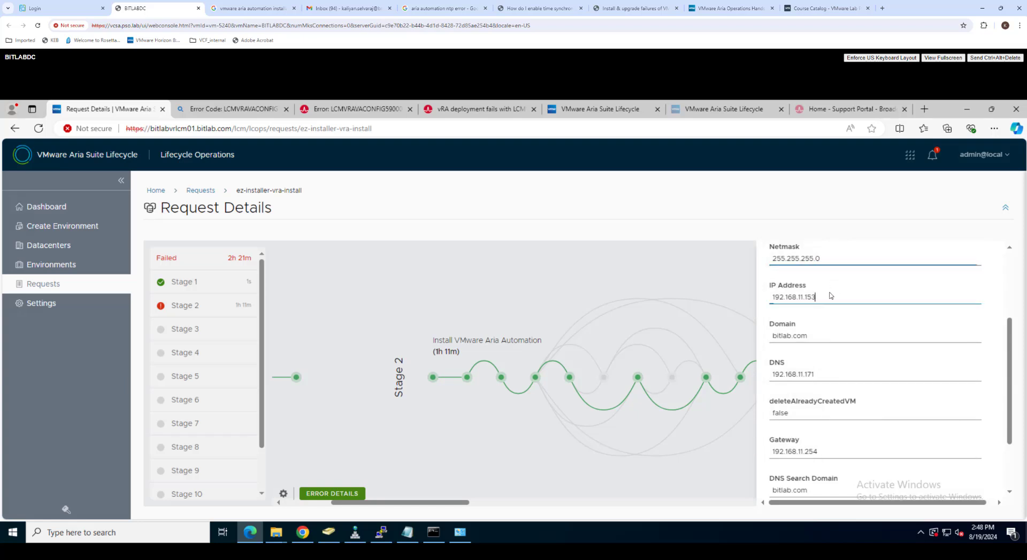
click(831, 332)
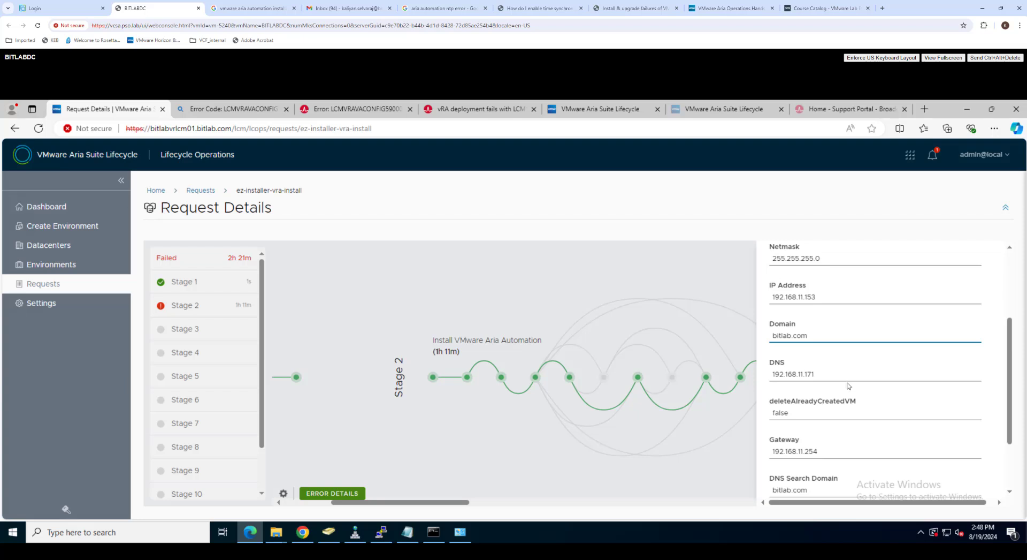
scroll(848, 385, down, 2)
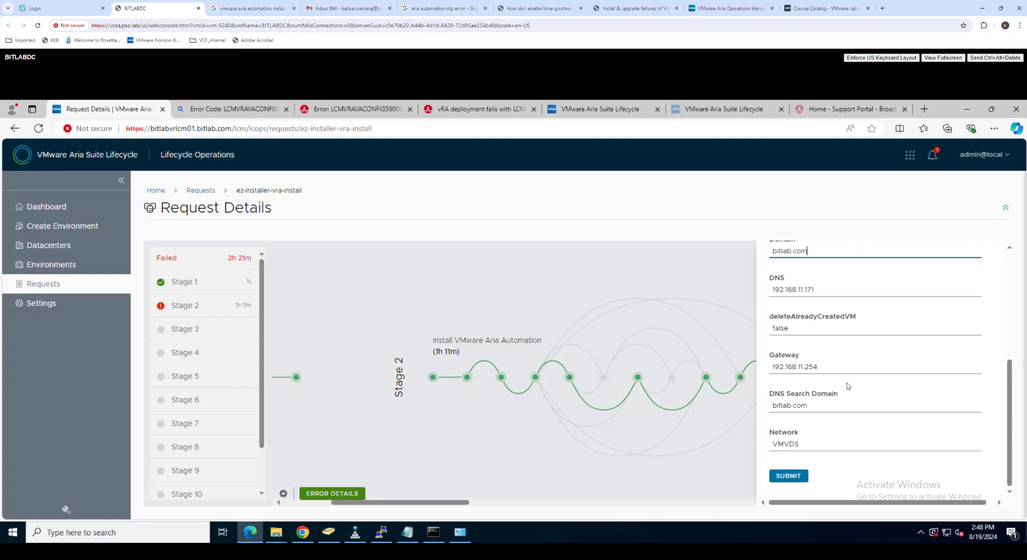
click(797, 477)
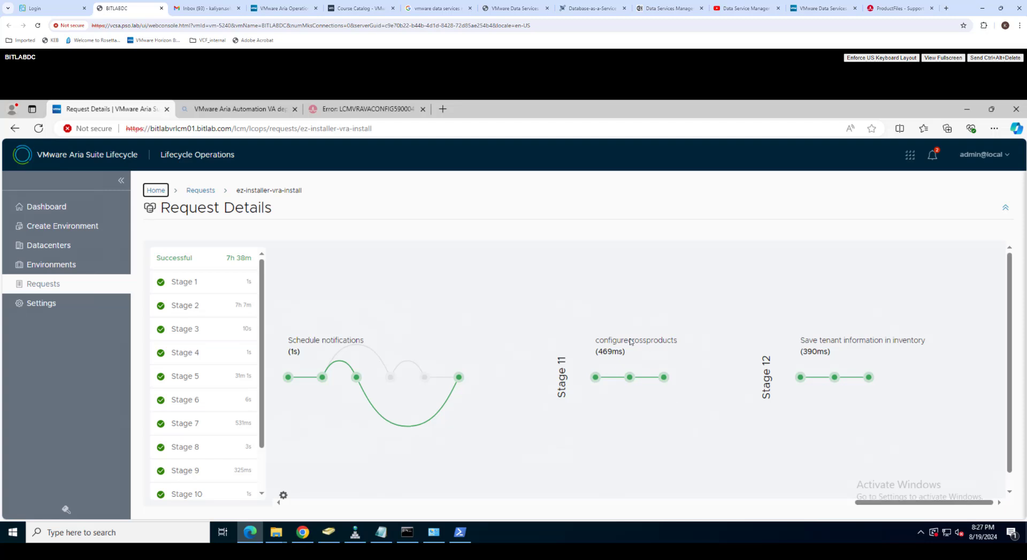
Step: Go to Requests and expand the completed bit-vra Create Environment request
scroll(273, 356, down, 1)
scroll(212, 399, down, 1)
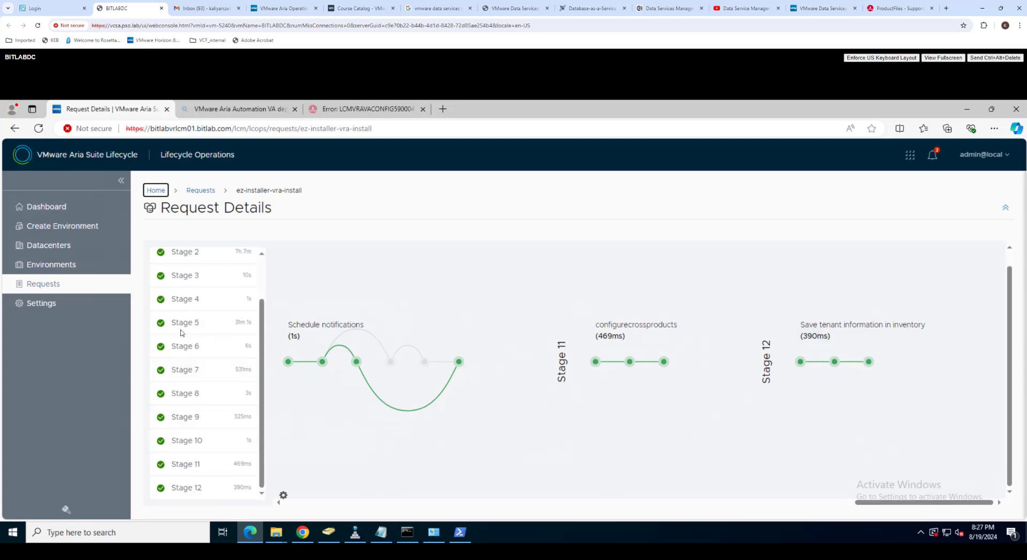
click(50, 292)
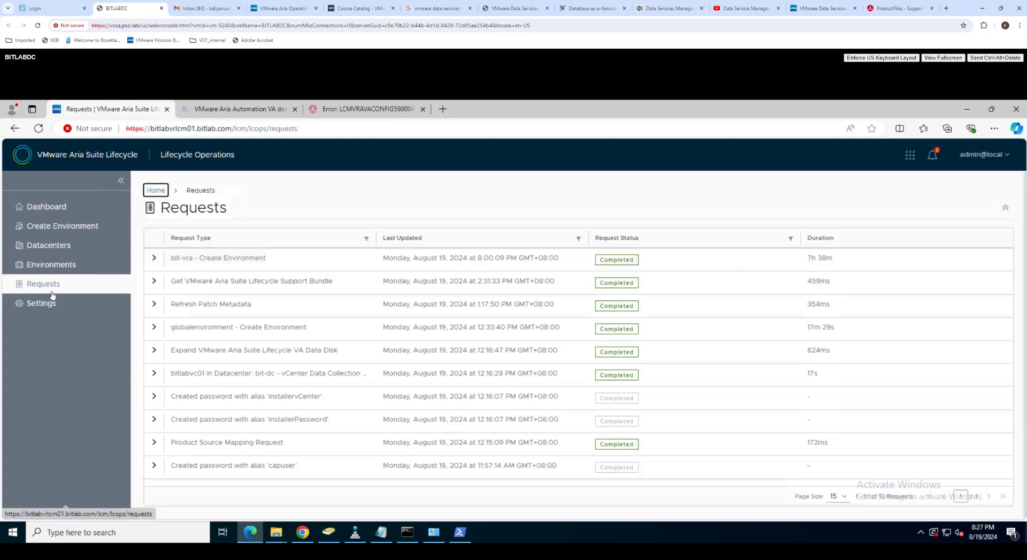
click(155, 257)
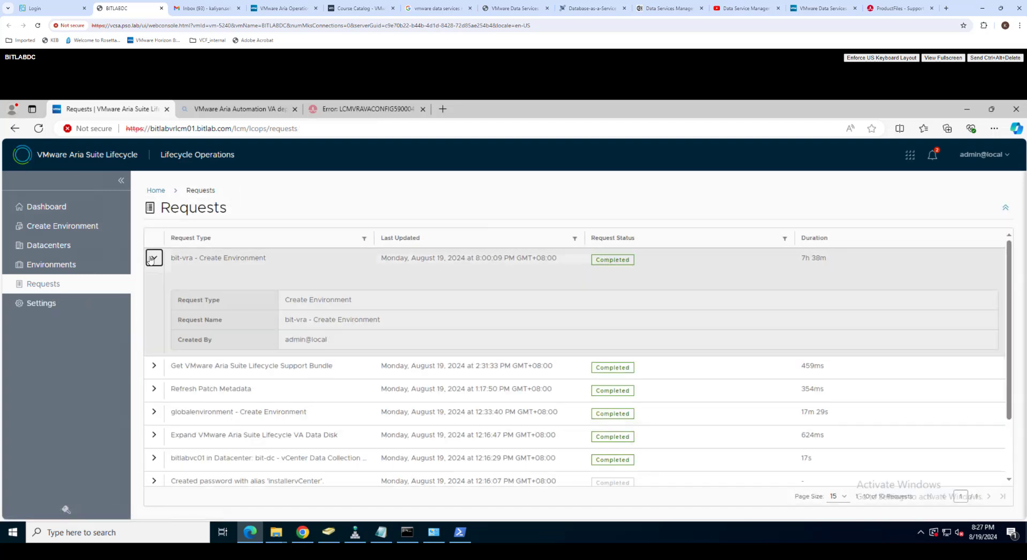
click(664, 276)
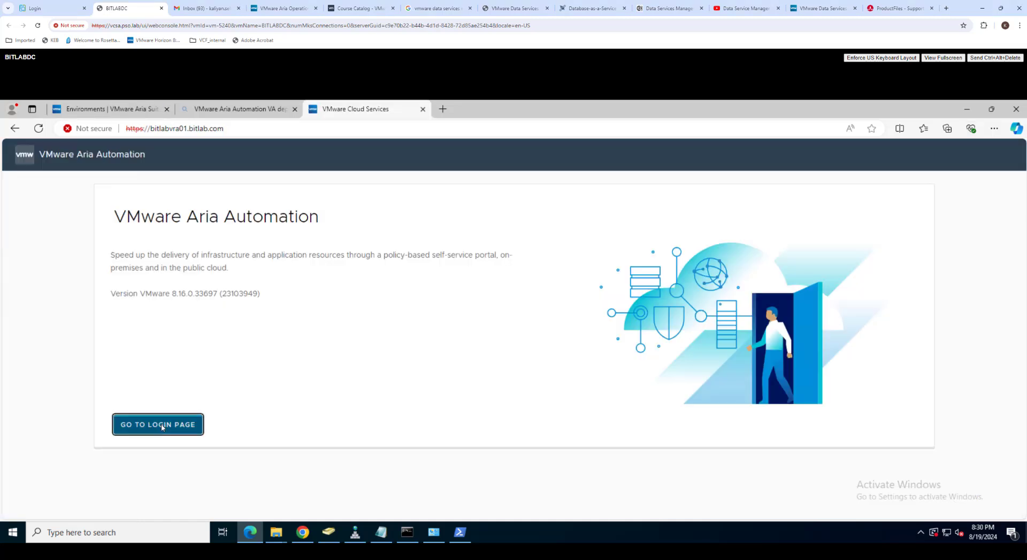
Step: Log in past the certificate warning, dismiss the cookie notice, and launch Quickstart
click(162, 422)
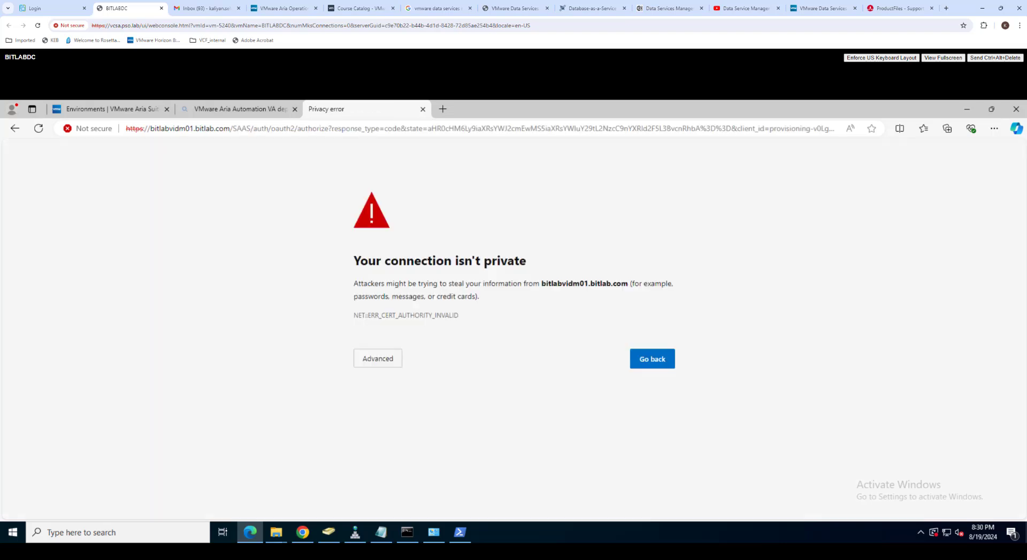
click(391, 366)
click(399, 442)
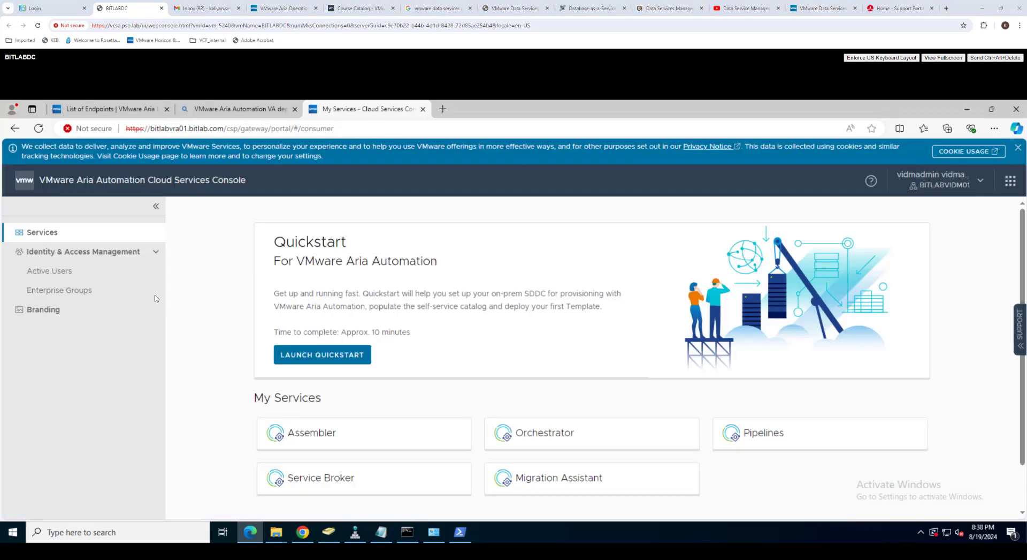
scroll(422, 278, down, 1)
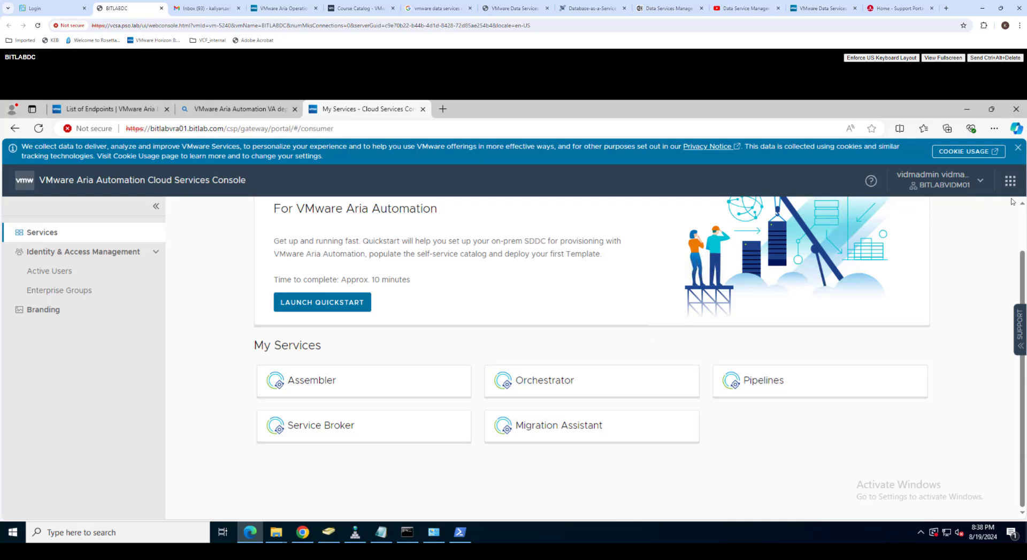
click(1018, 149)
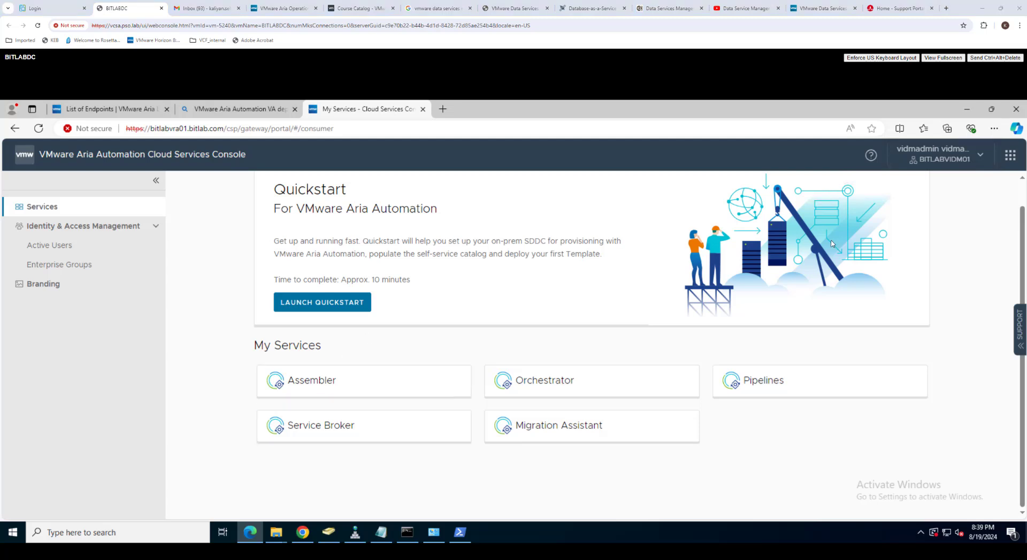
click(346, 306)
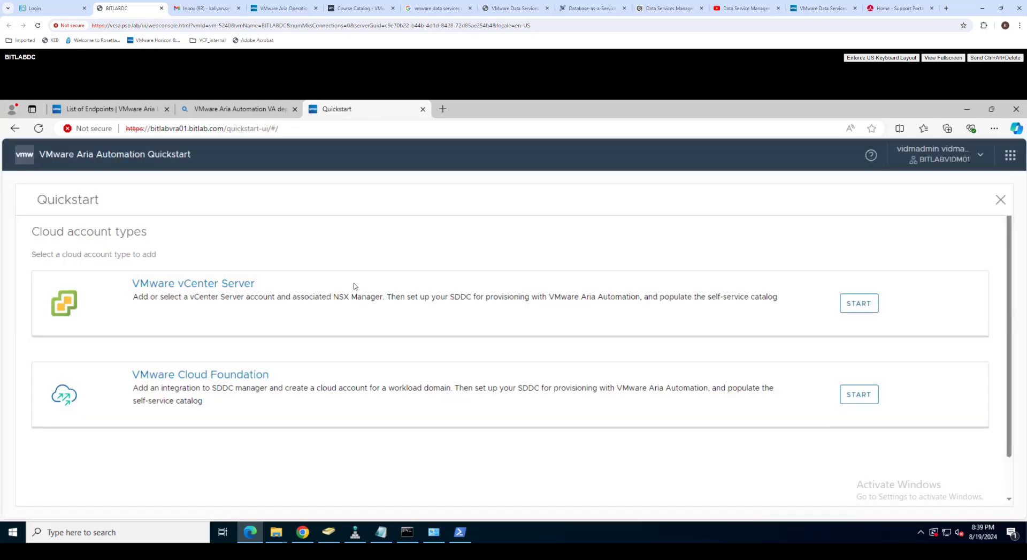
Step: Choose a new vCenter Server account and enter the FQDN bitlabvc01.bitlab.com
click(862, 303)
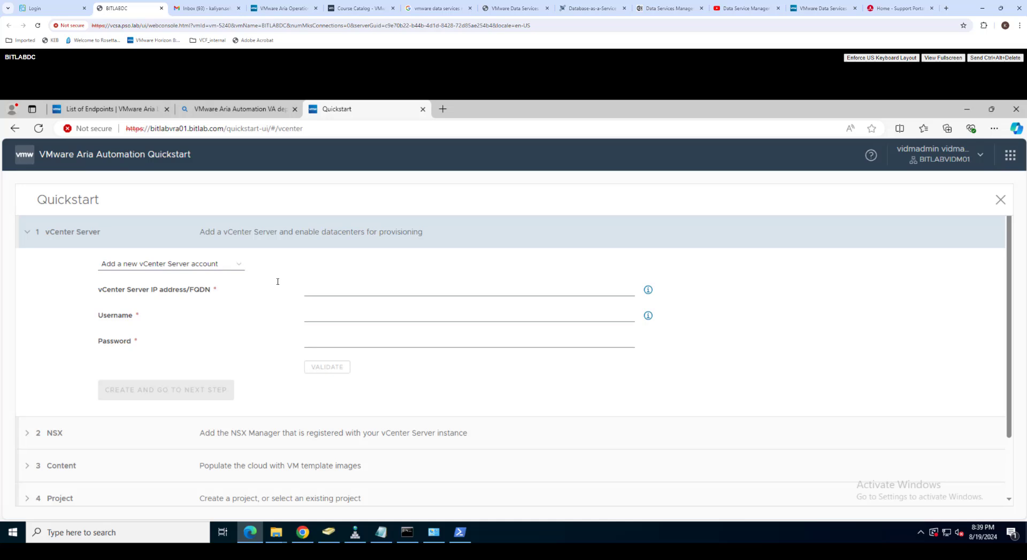
click(239, 264)
click(214, 288)
click(236, 264)
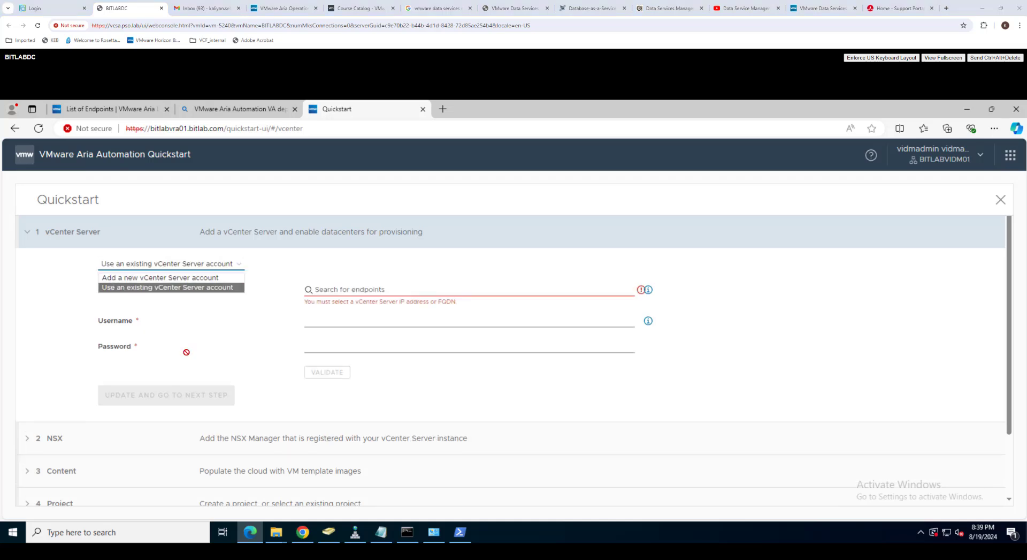
click(202, 278)
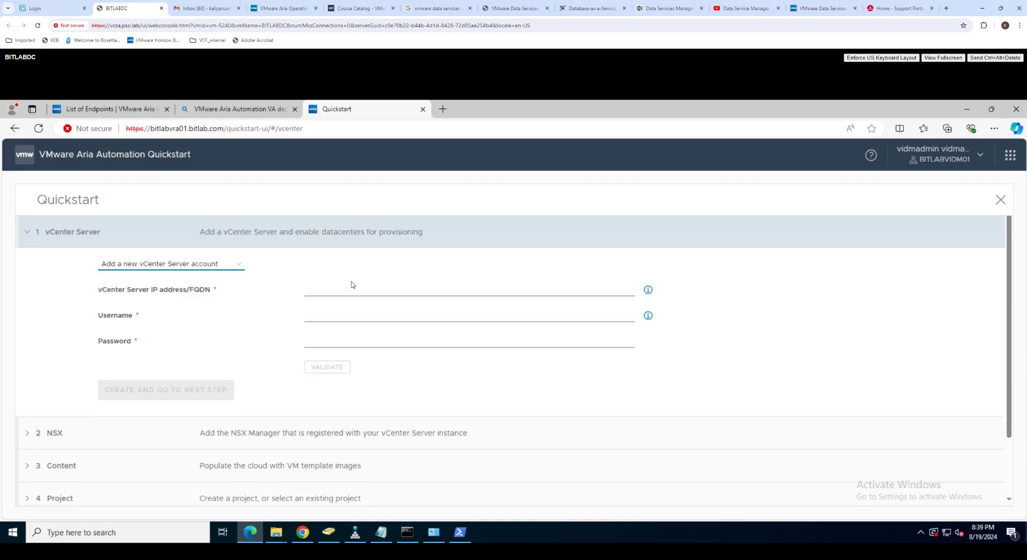
click(339, 291)
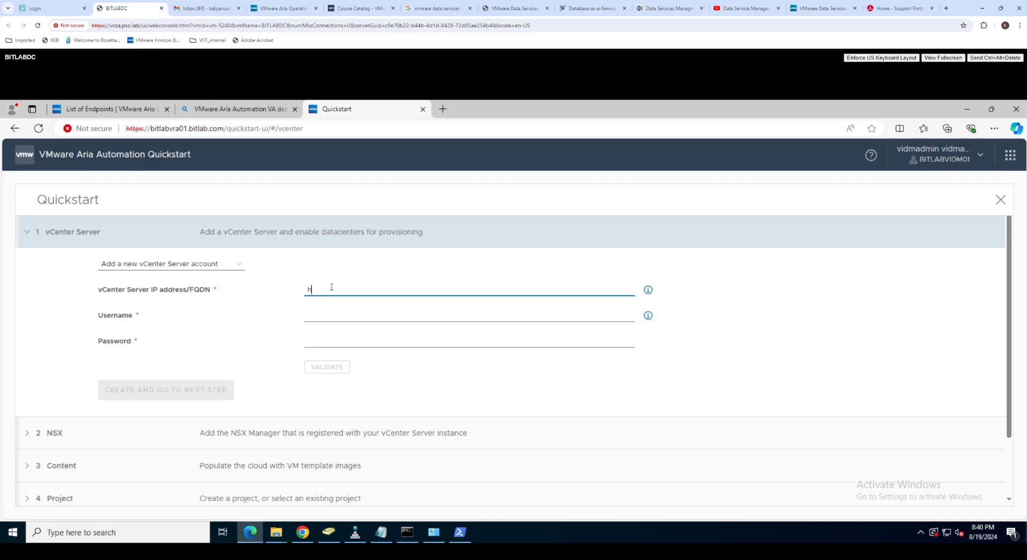
text(bitlabvc01.bitlab.com)
click(333, 313)
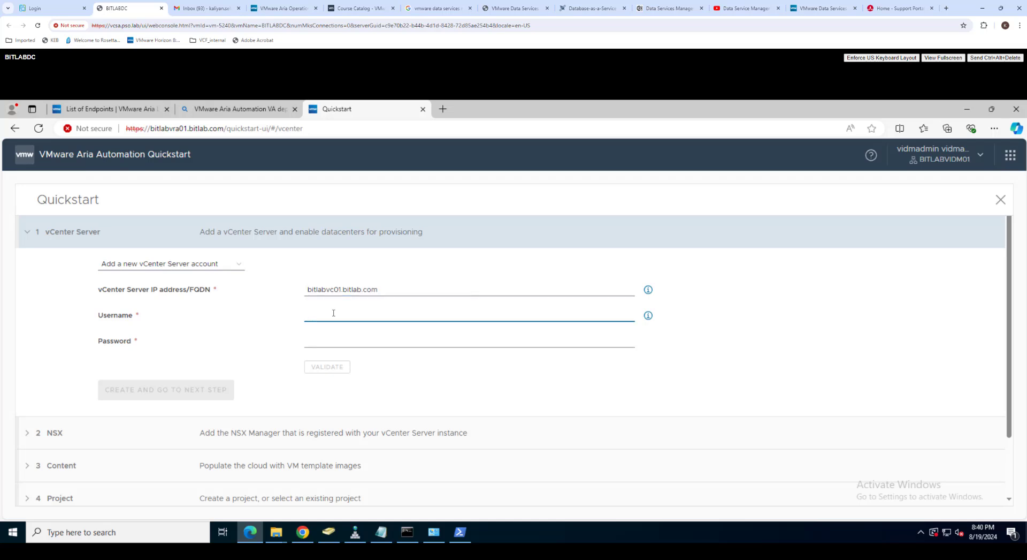
text(administrator@vsphere.local)
click(359, 340)
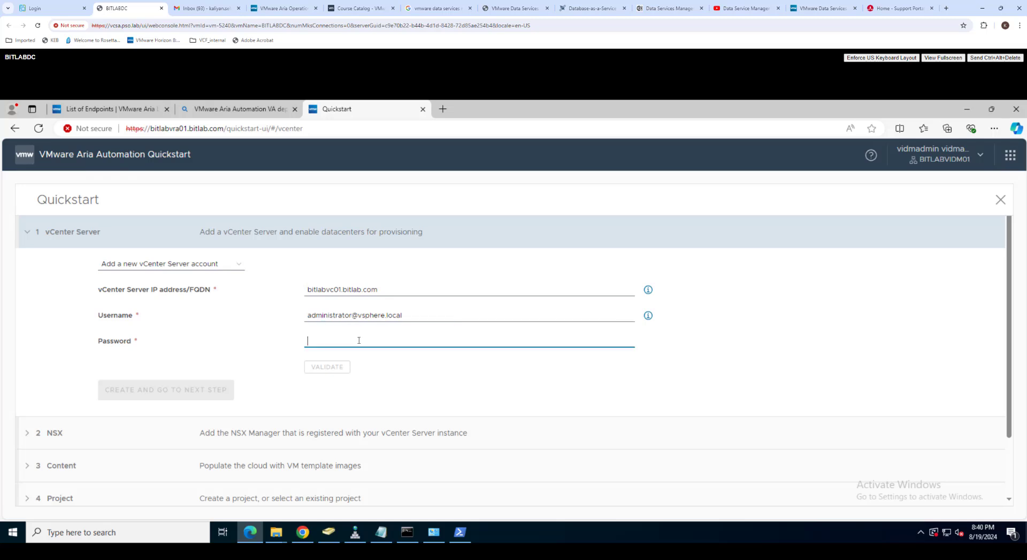
click(335, 367)
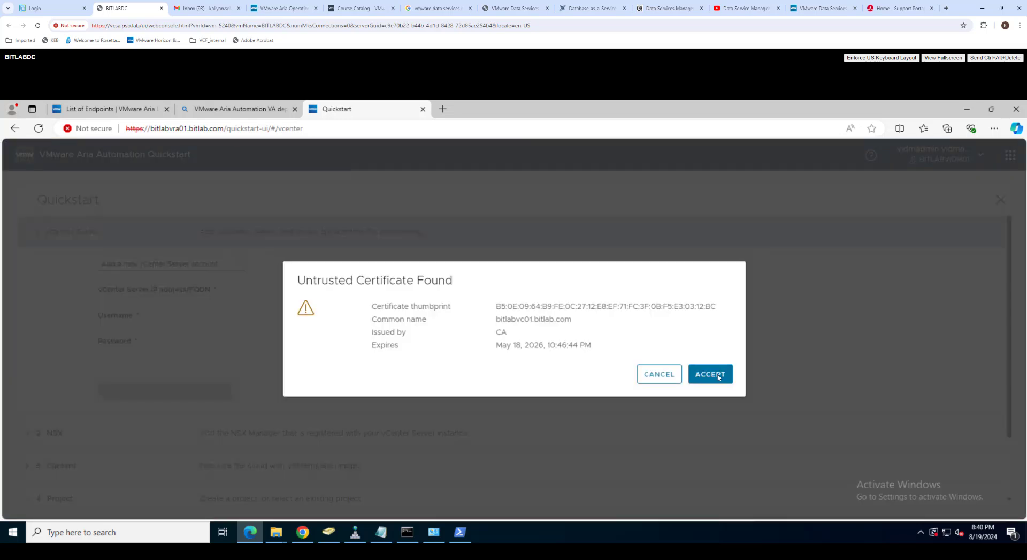
click(710, 374)
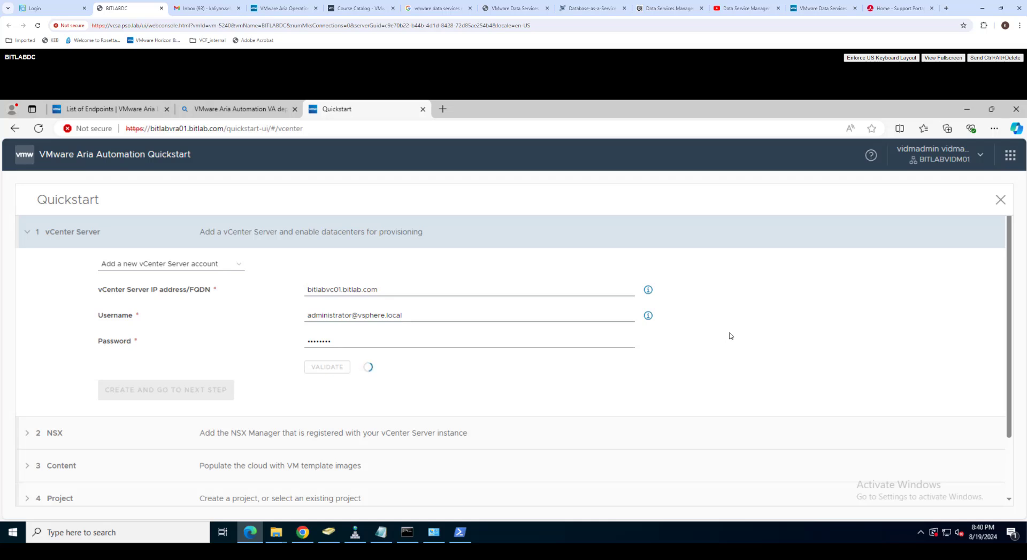
scroll(704, 358, down, 1)
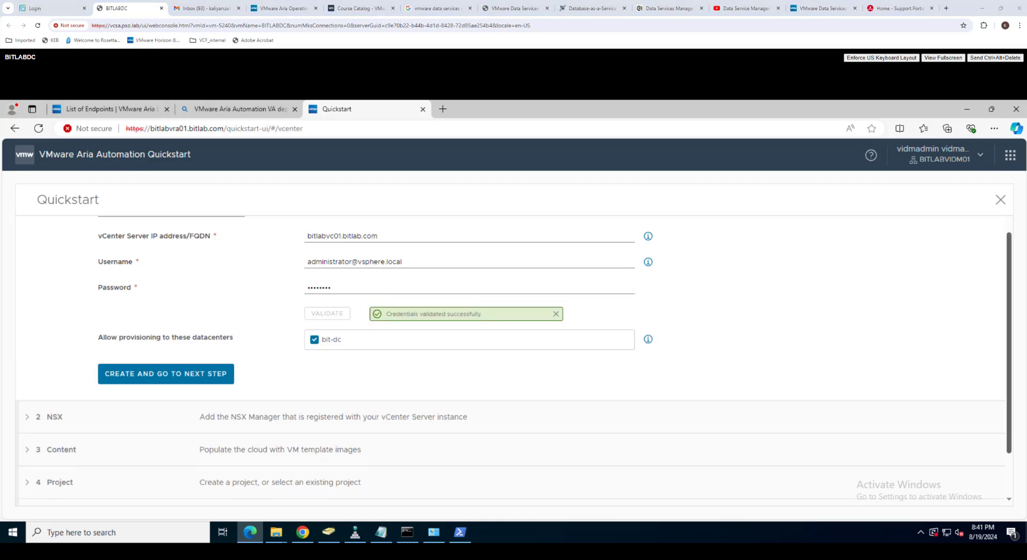
scroll(369, 387, down, 2)
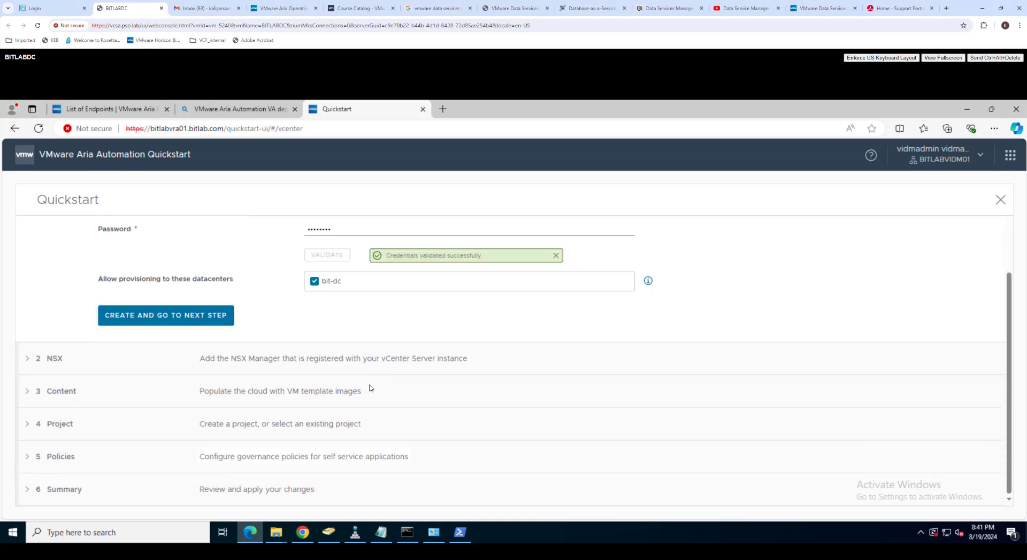
click(224, 311)
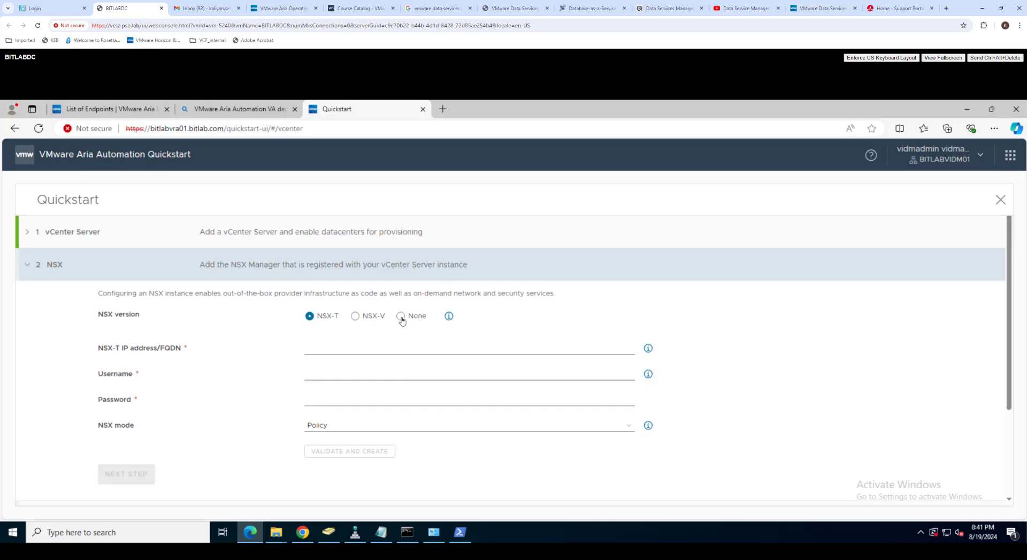
Step: Set NSX to None and add the ubuntu-2004-kube VM template to the content
click(401, 317)
click(138, 355)
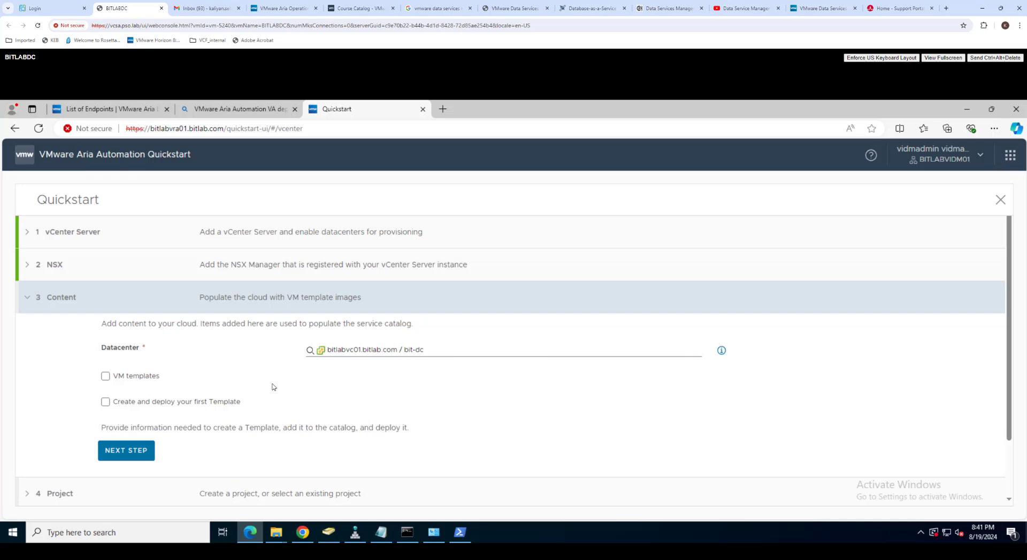
click(106, 377)
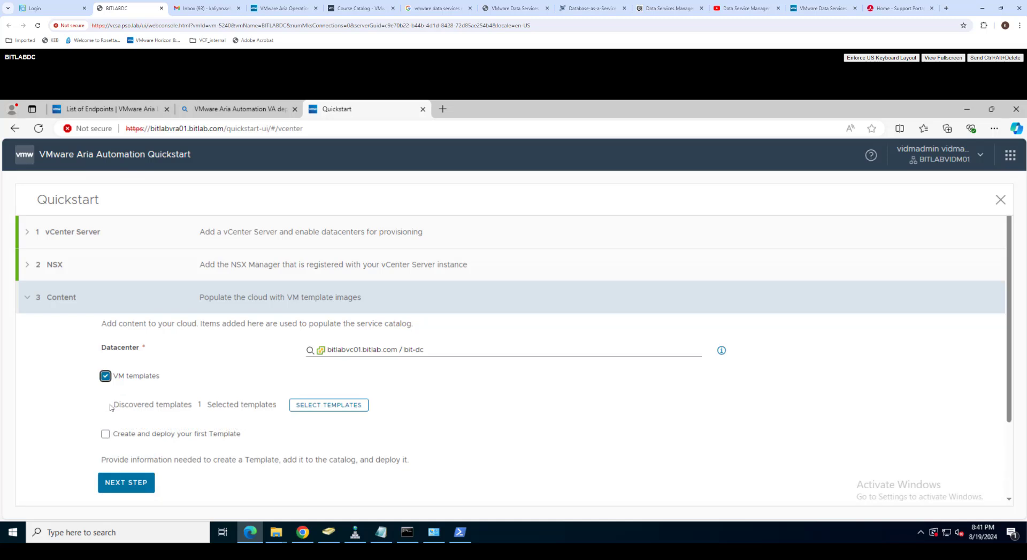
click(347, 407)
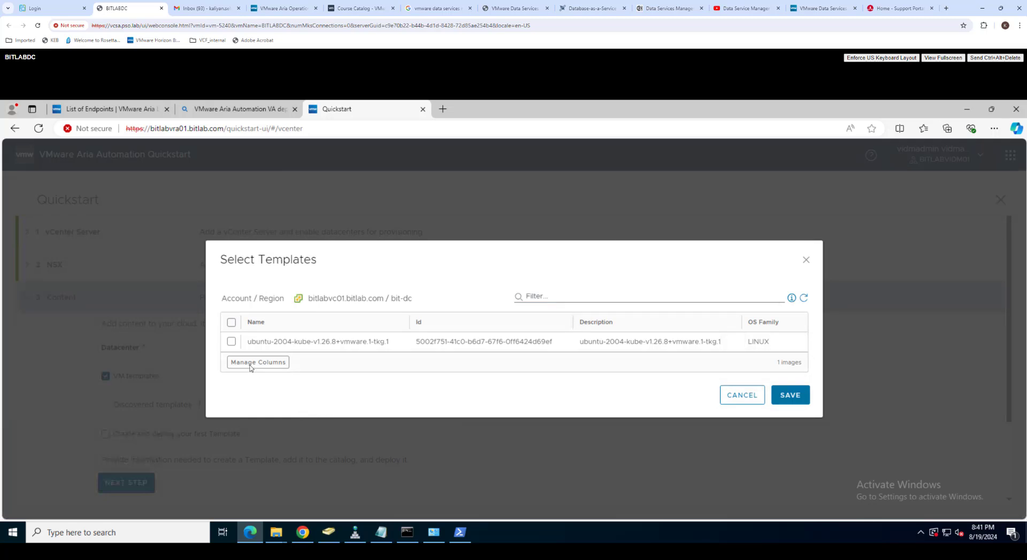
click(231, 342)
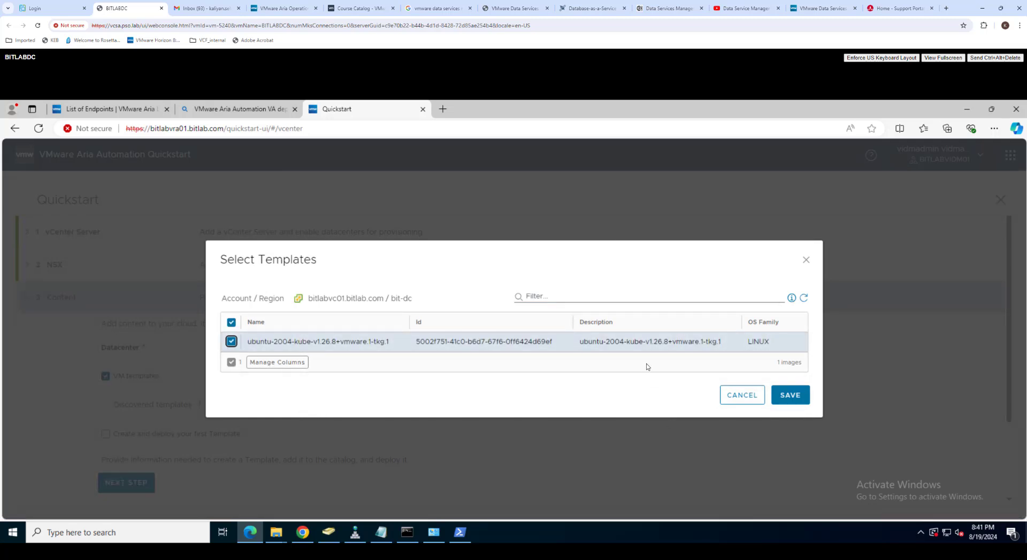
click(742, 395)
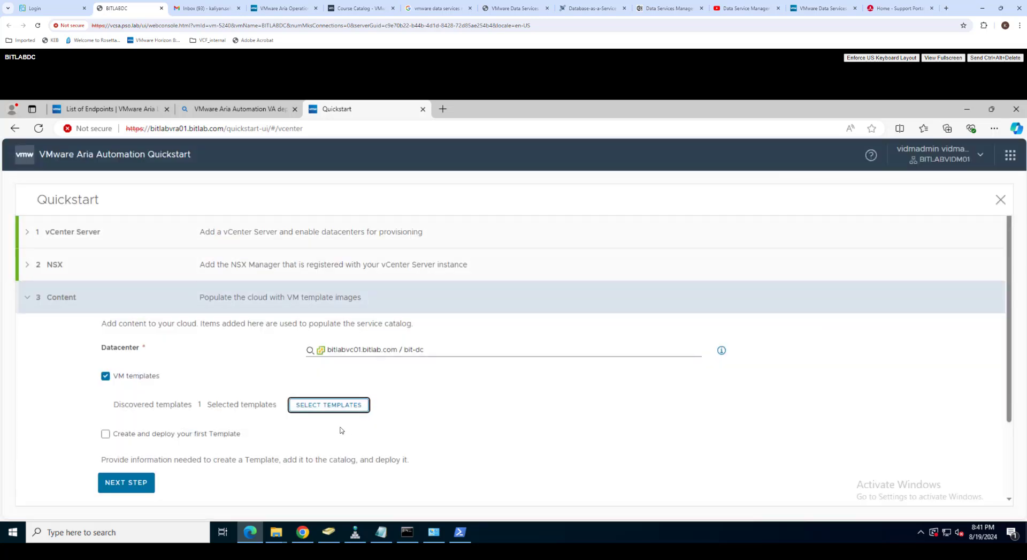
click(321, 406)
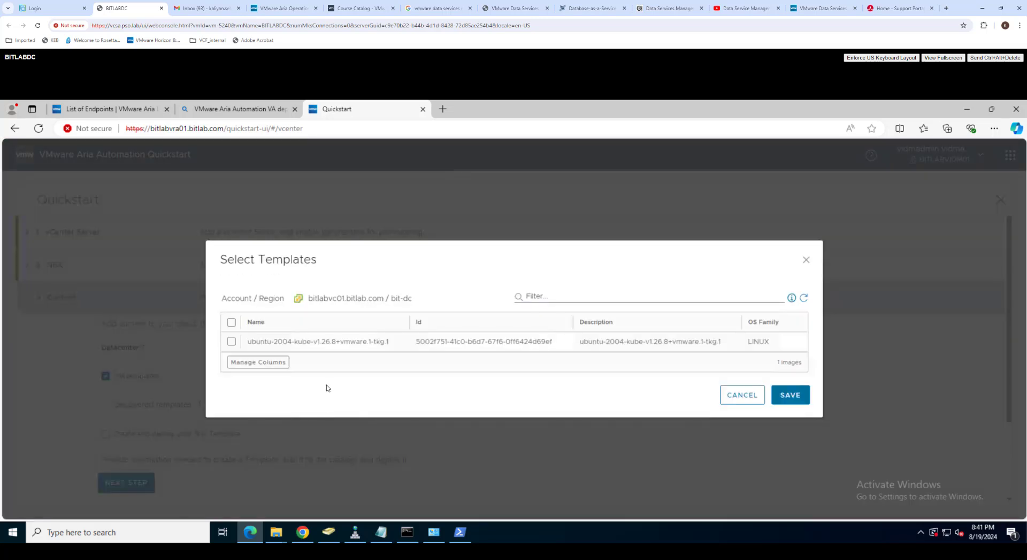
click(232, 341)
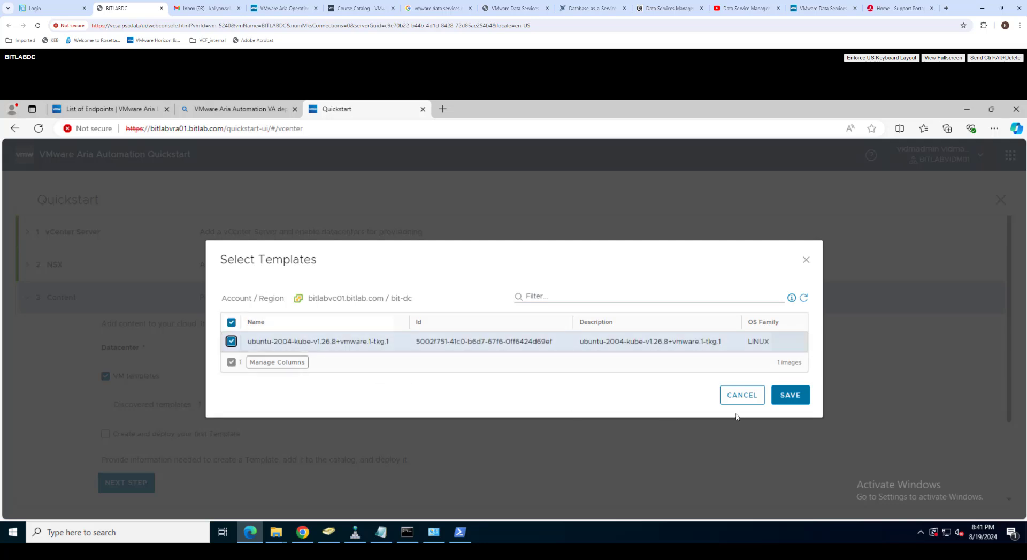
click(785, 402)
scroll(135, 439, down, 2)
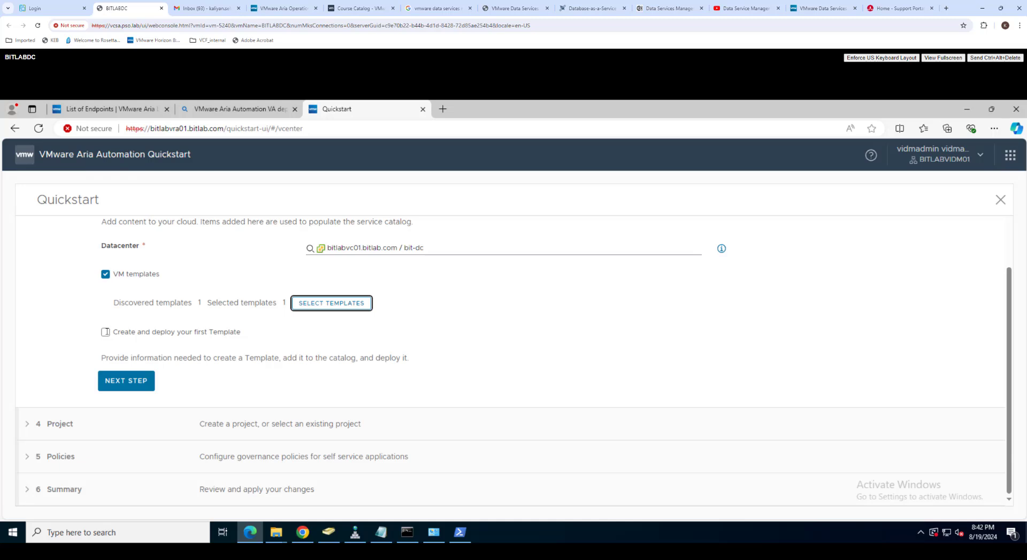
Step: Enable a first template deployment on vsanDatastore with VMVDS static IPs 192.168.11.160–169
click(106, 332)
scroll(107, 360, down, 2)
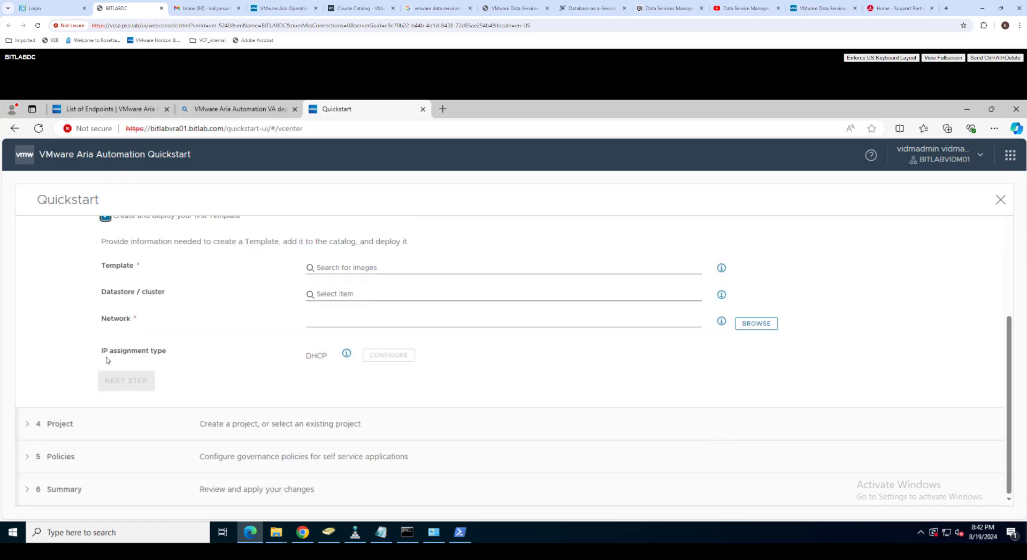
scroll(106, 360, up, 2)
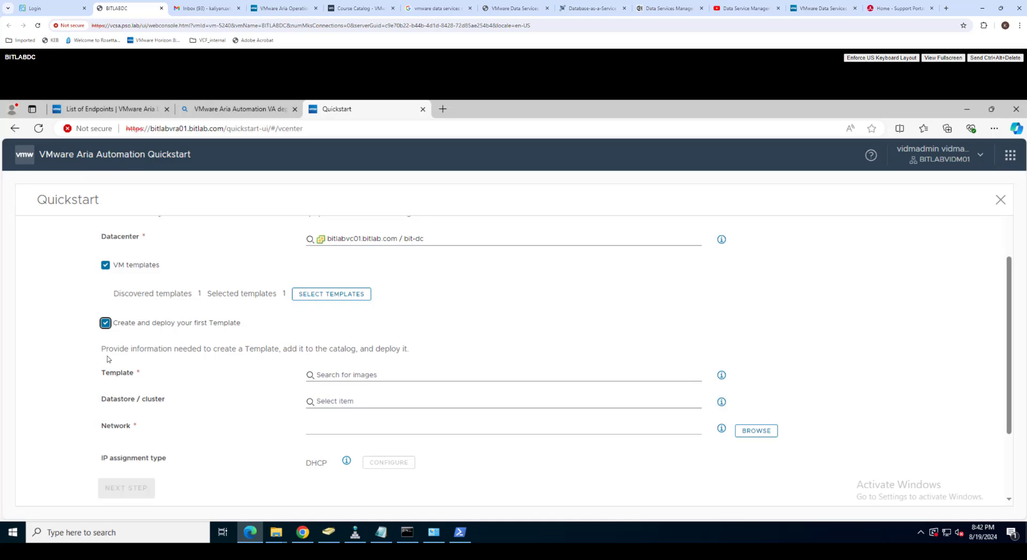
scroll(113, 358, down, 2)
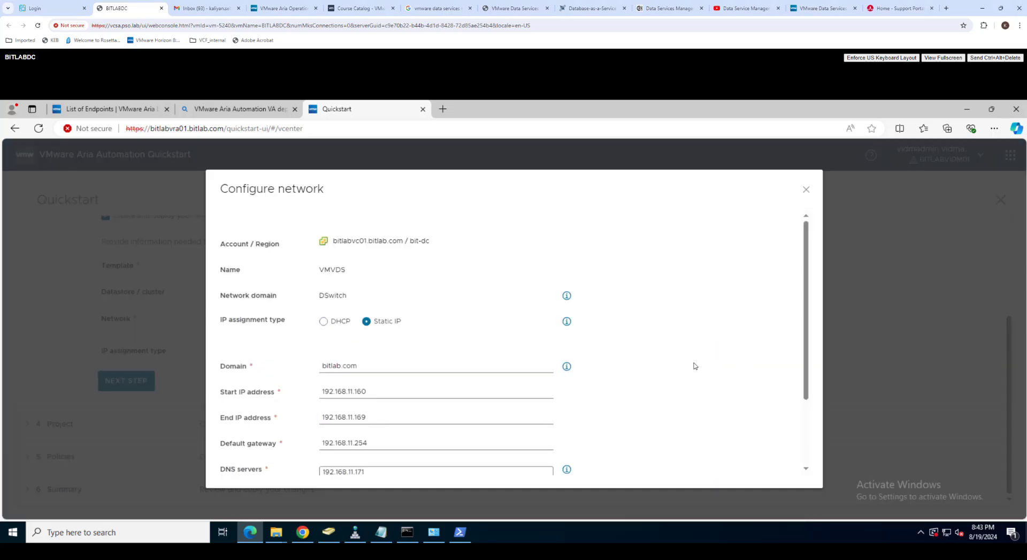
scroll(694, 366, down, 2)
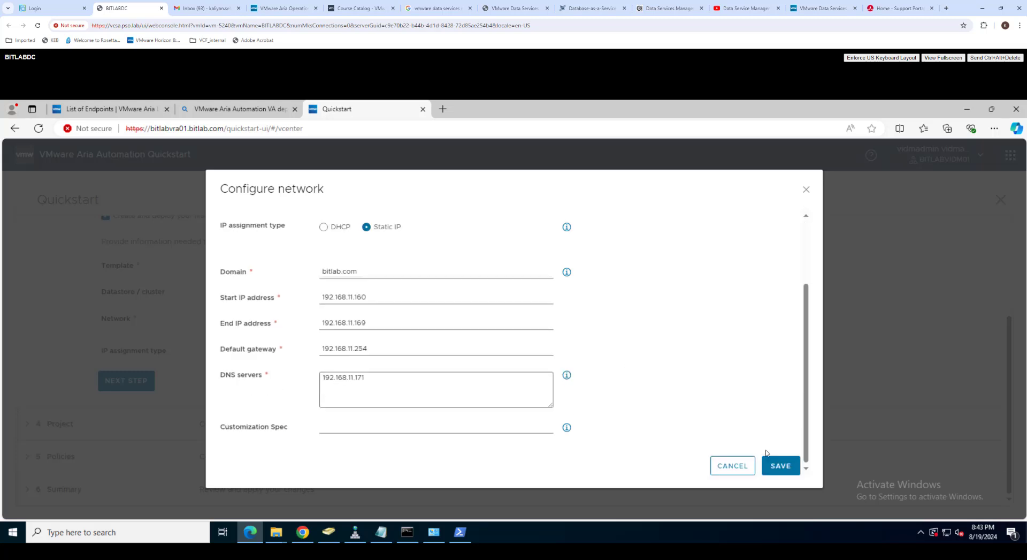
click(782, 466)
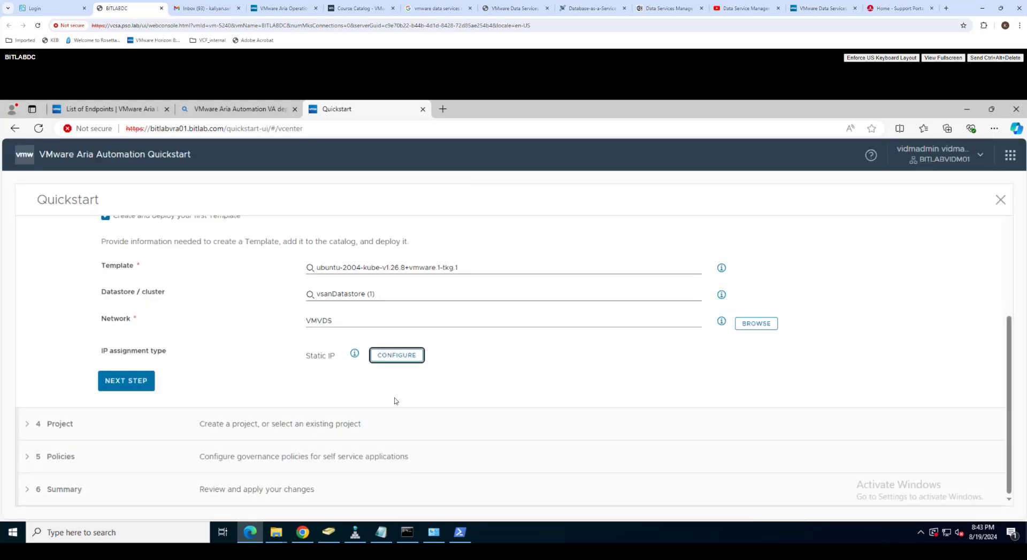
click(137, 382)
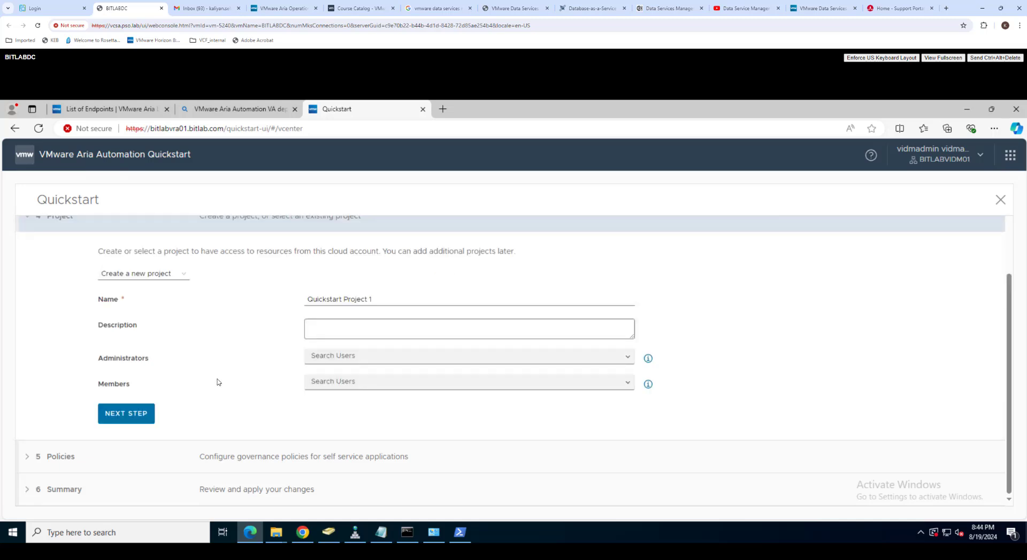
Step: Give Quickstart Project 1 the description 'VRA Project 1'
click(182, 382)
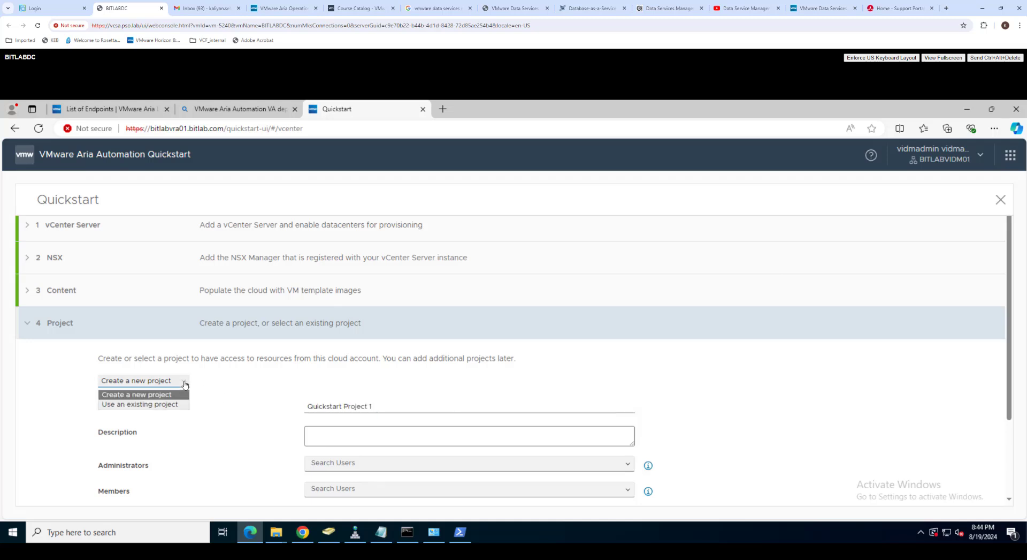
scroll(224, 376, down, 2)
click(368, 329)
text(VRA )
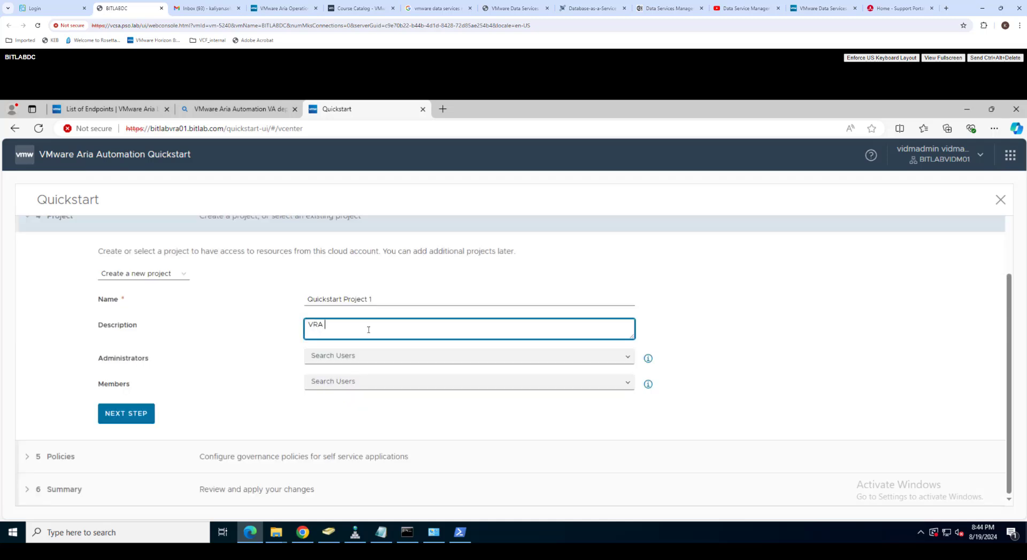
text(Project 1)
Step: Add the admin user as a project administrator
click(349, 358)
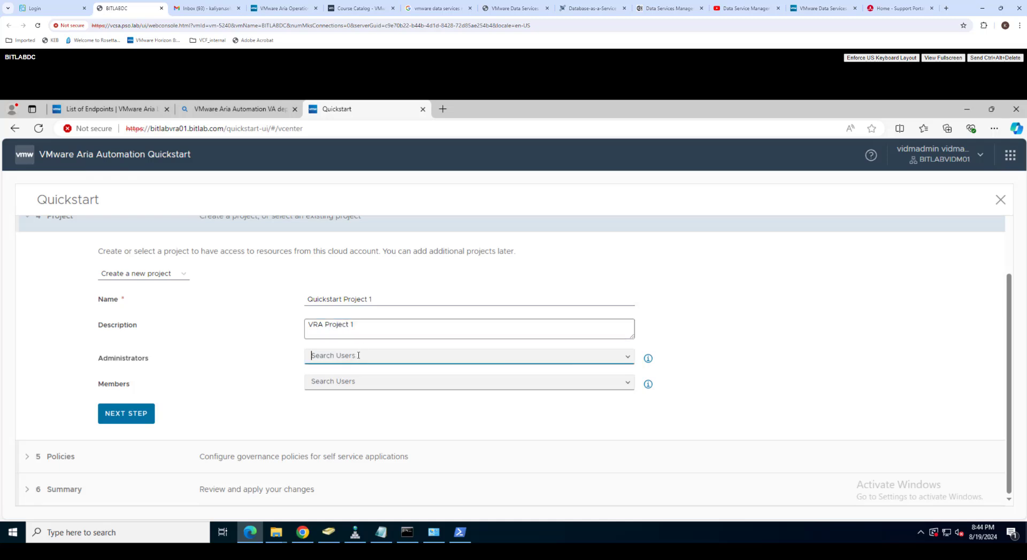
click(648, 357)
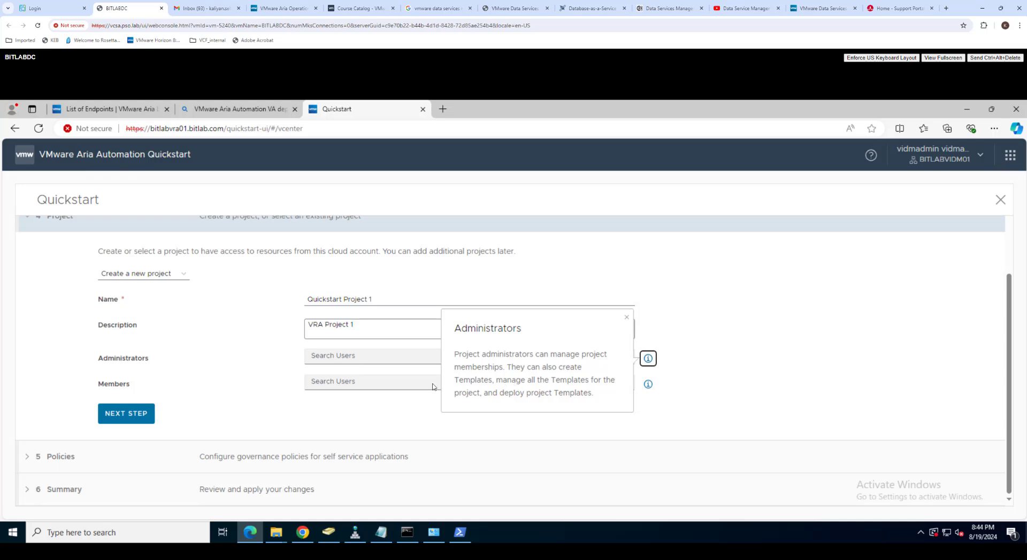
click(357, 360)
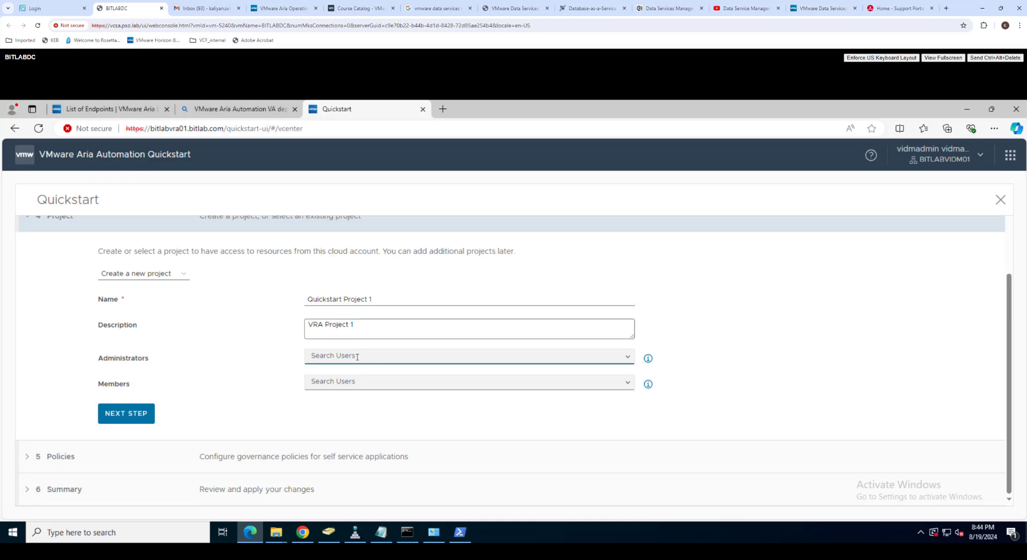
text(d)
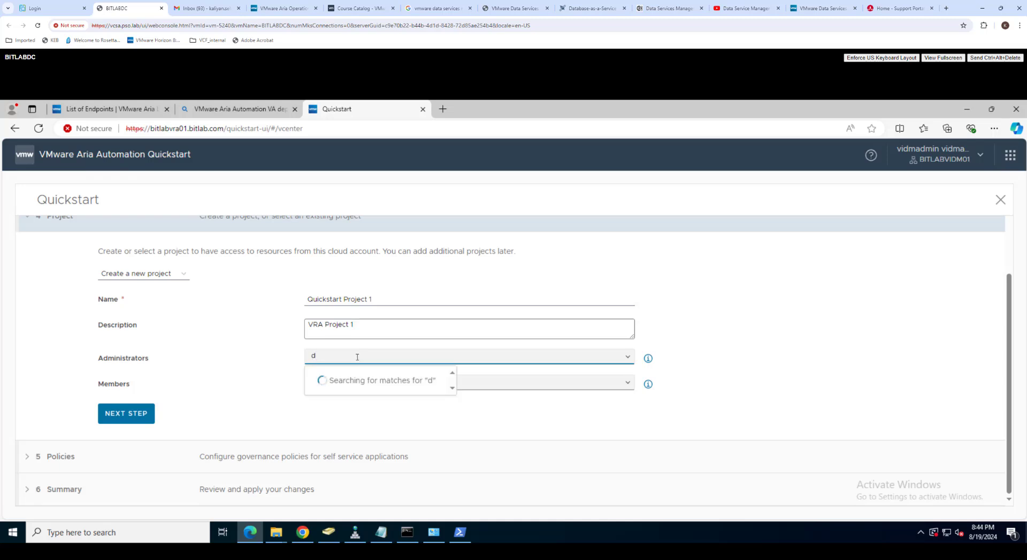
key(BackSpace)
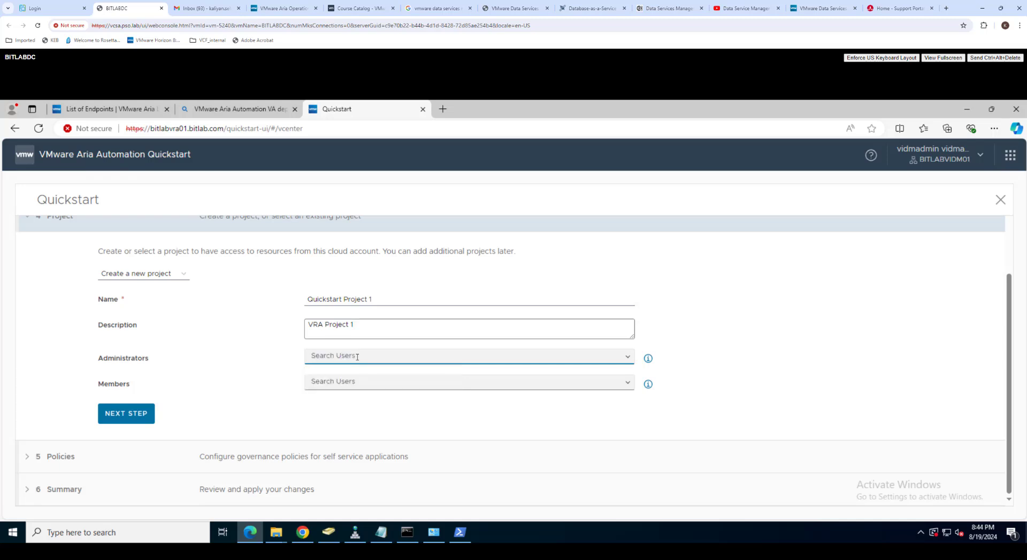
text(a)
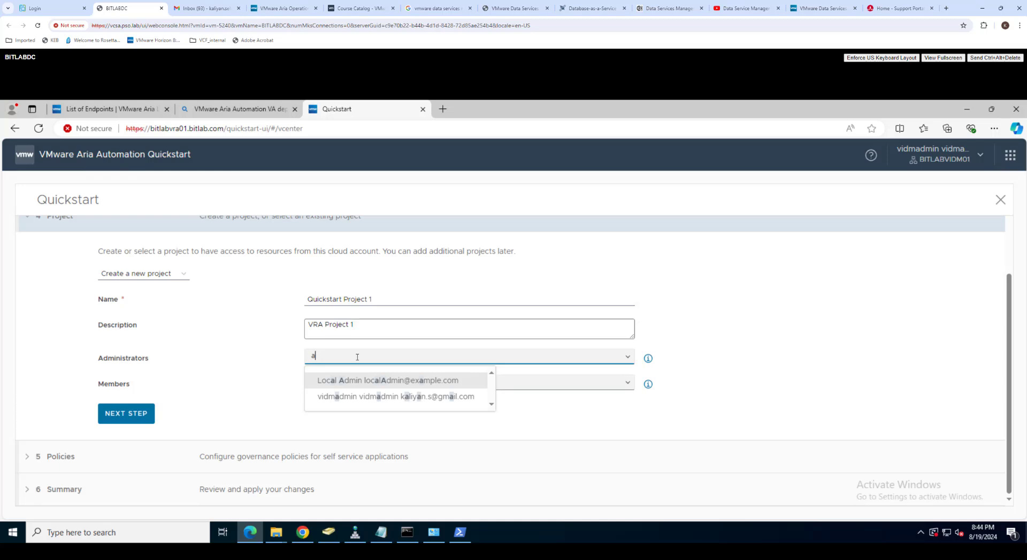
click(377, 397)
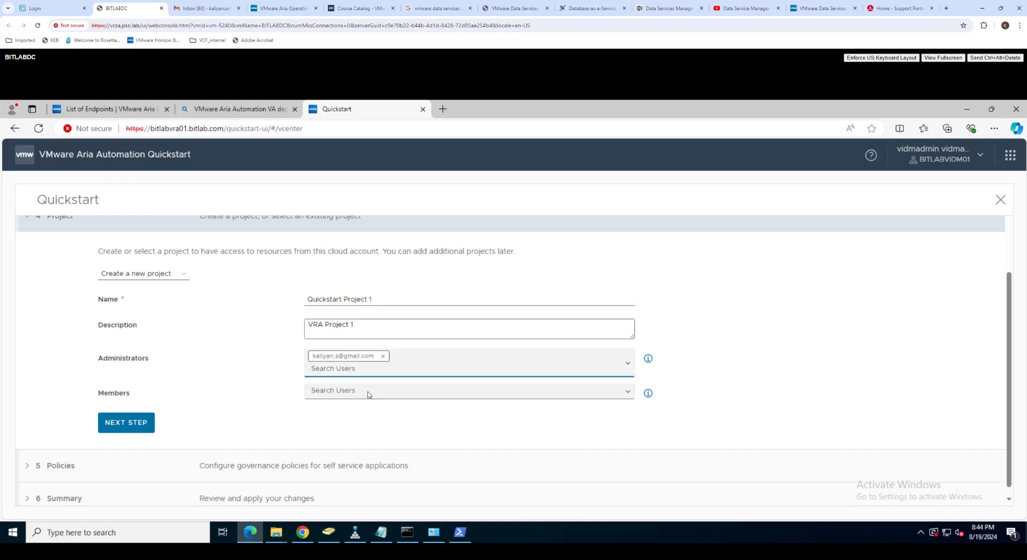
Step: Add the admin user as a project member and save the project
click(367, 392)
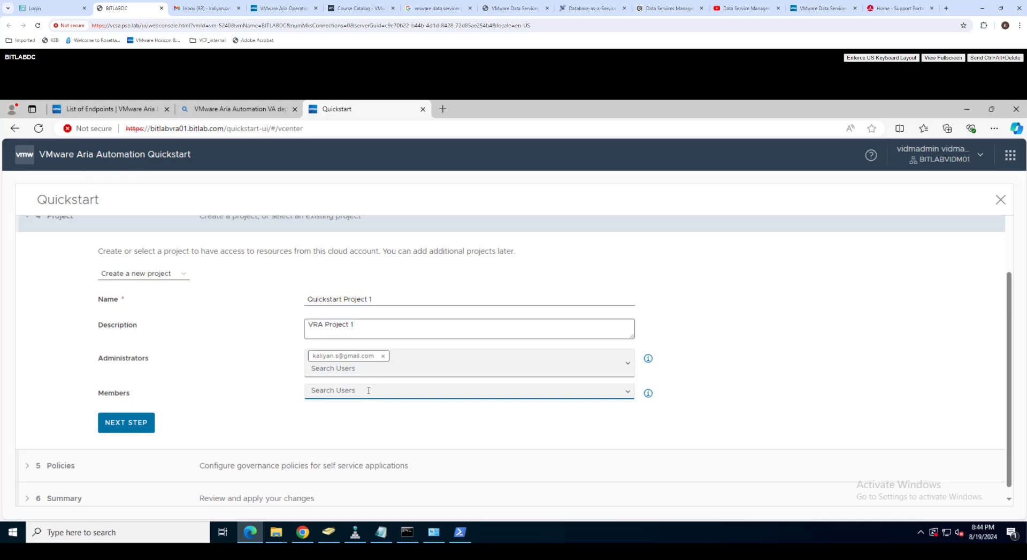
click(628, 395)
click(648, 393)
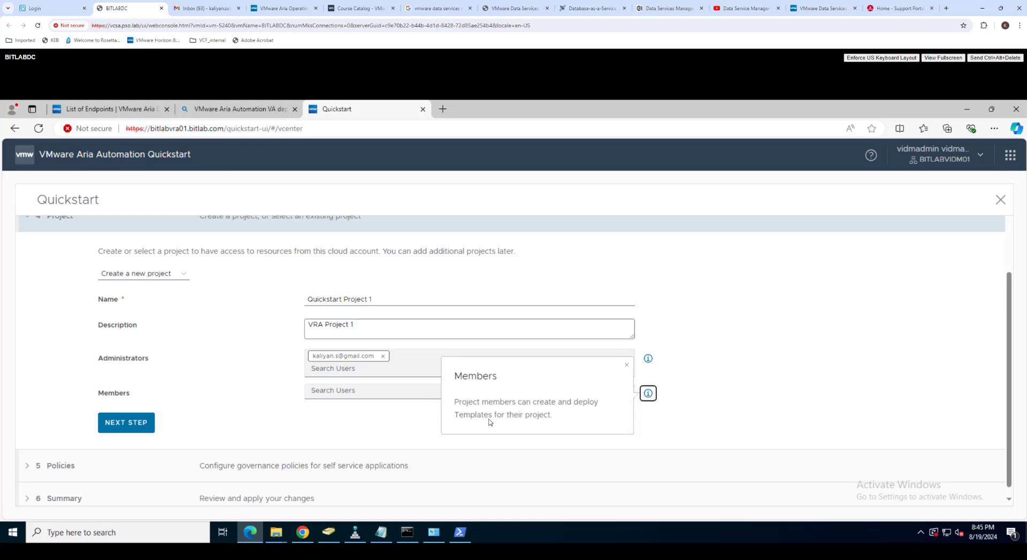
click(365, 392)
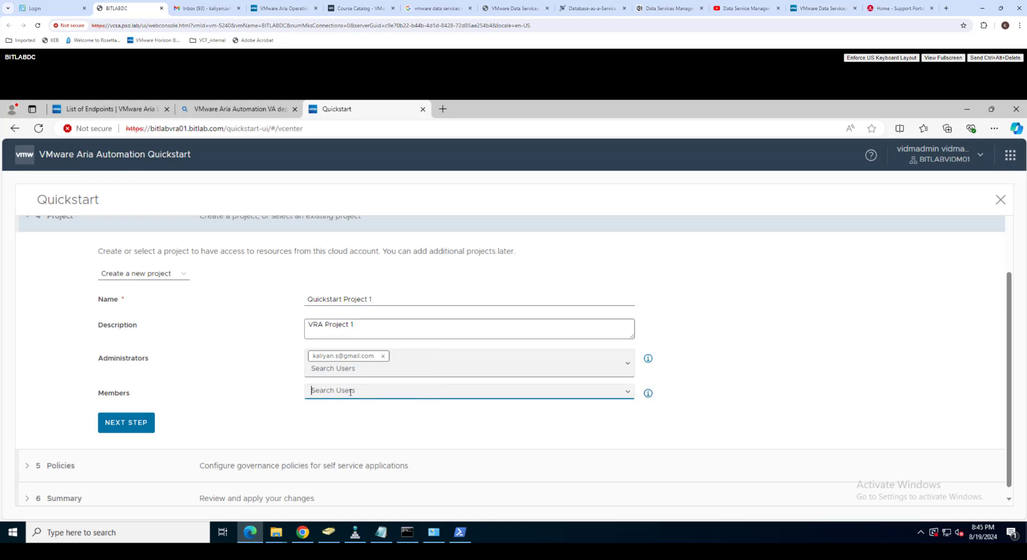
text(vd)
key(BackSpace)
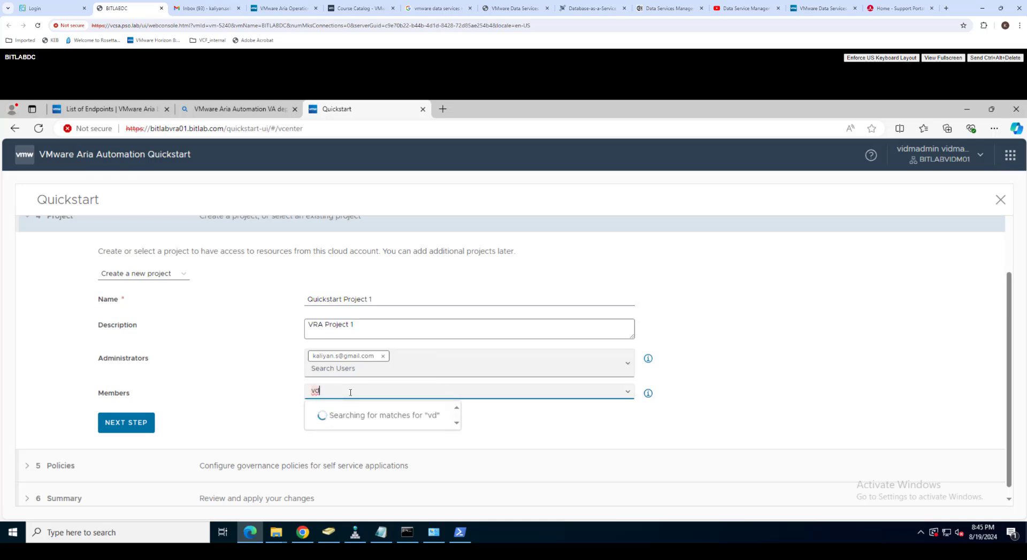
text(i)
scroll(362, 383, up, 3)
scroll(446, 432, down, 3)
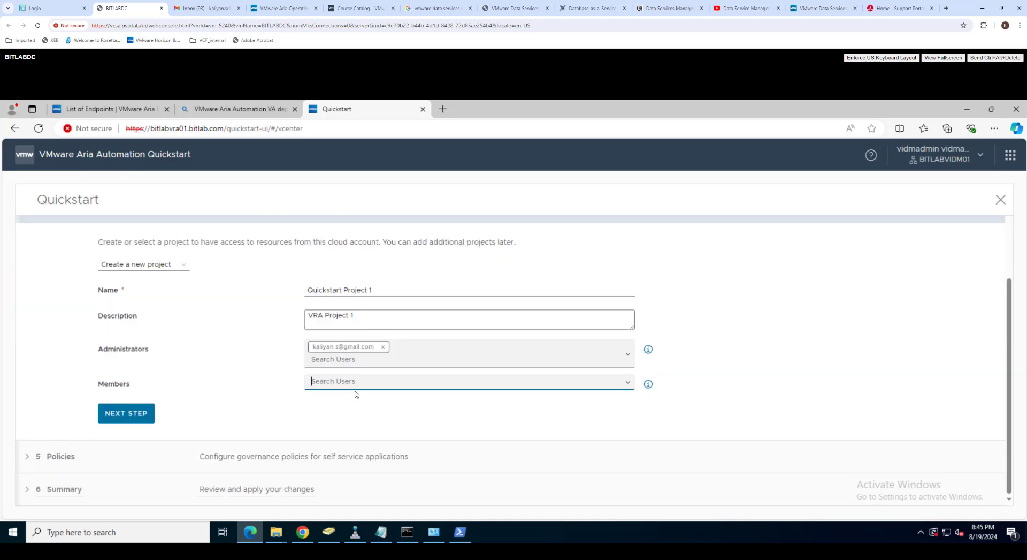
text(v)
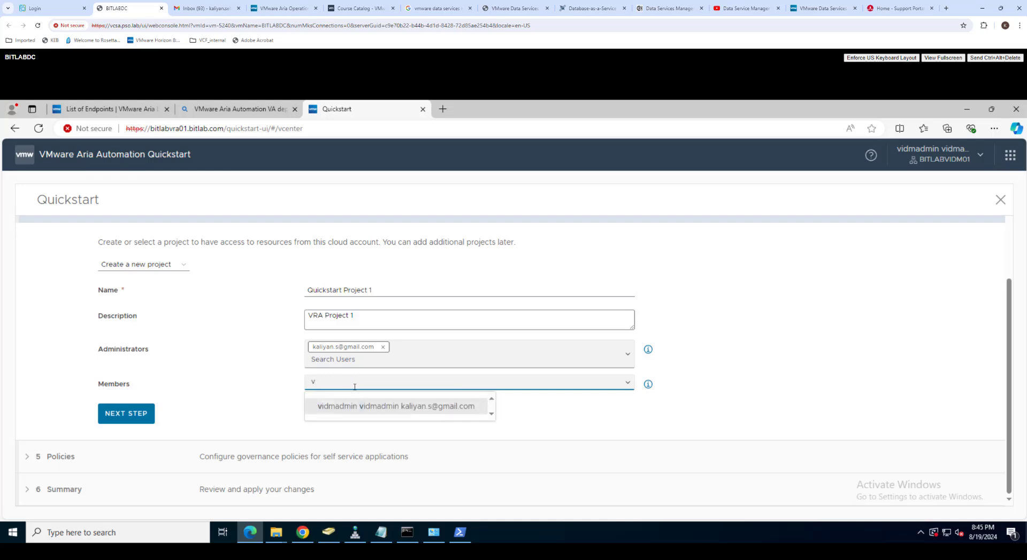
click(360, 413)
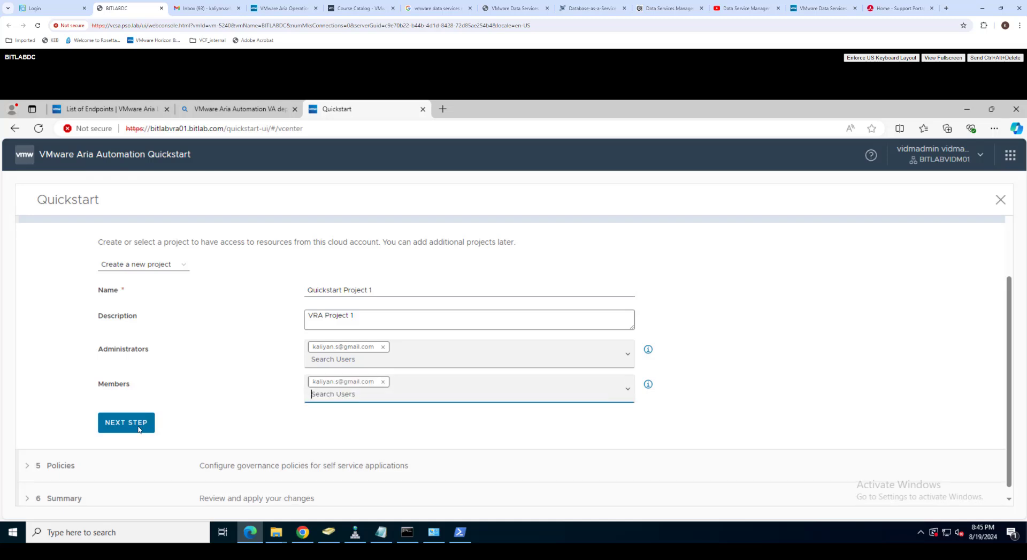
scroll(140, 431, down, 1)
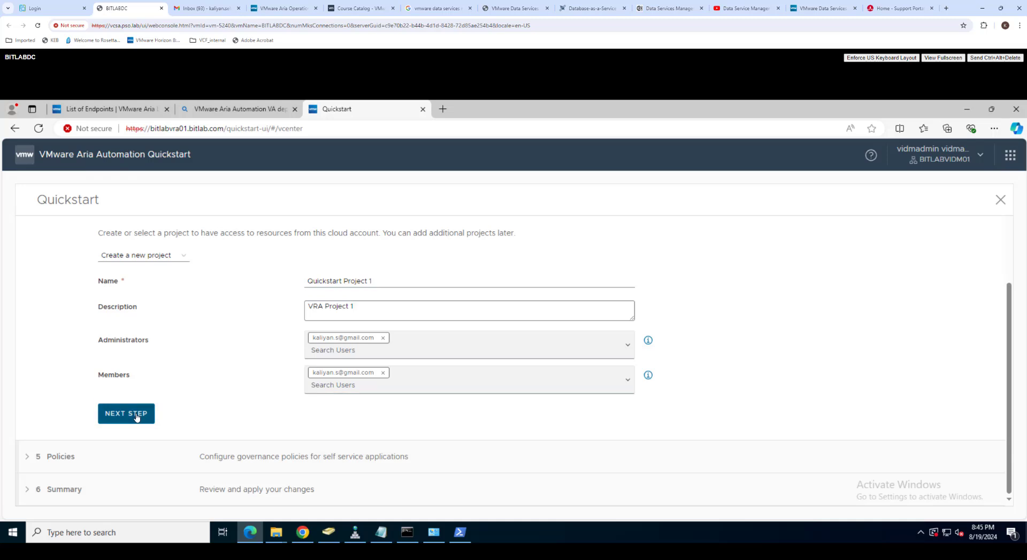
click(138, 415)
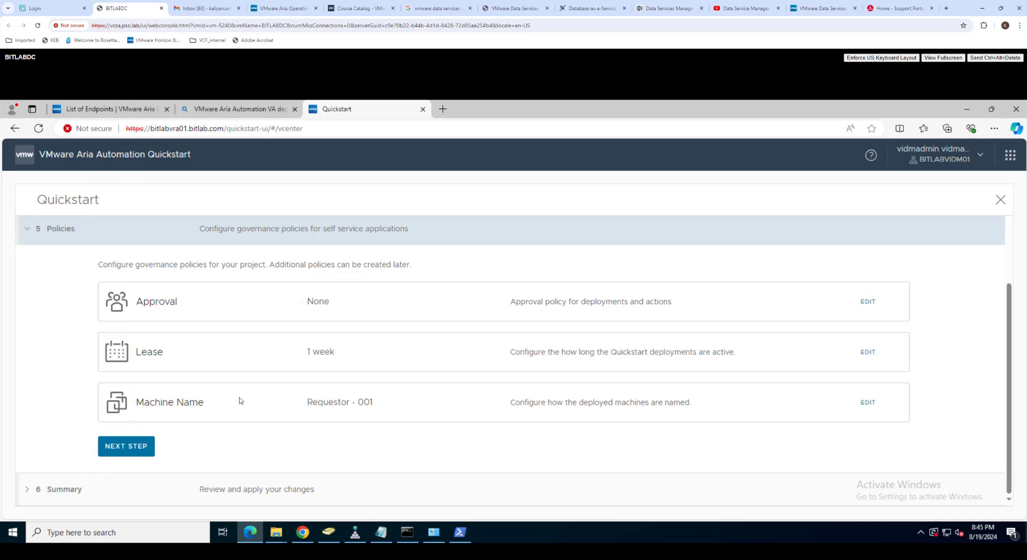
Step: Keep the default policies, run Quickstart from the Summary, and watch it reach 100%
scroll(238, 387, up, 3)
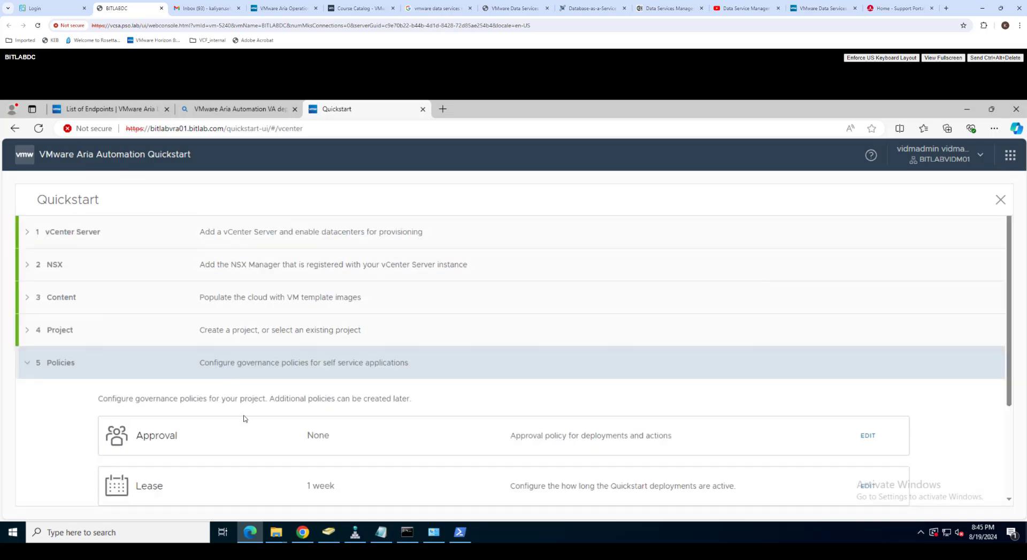
scroll(243, 418, down, 3)
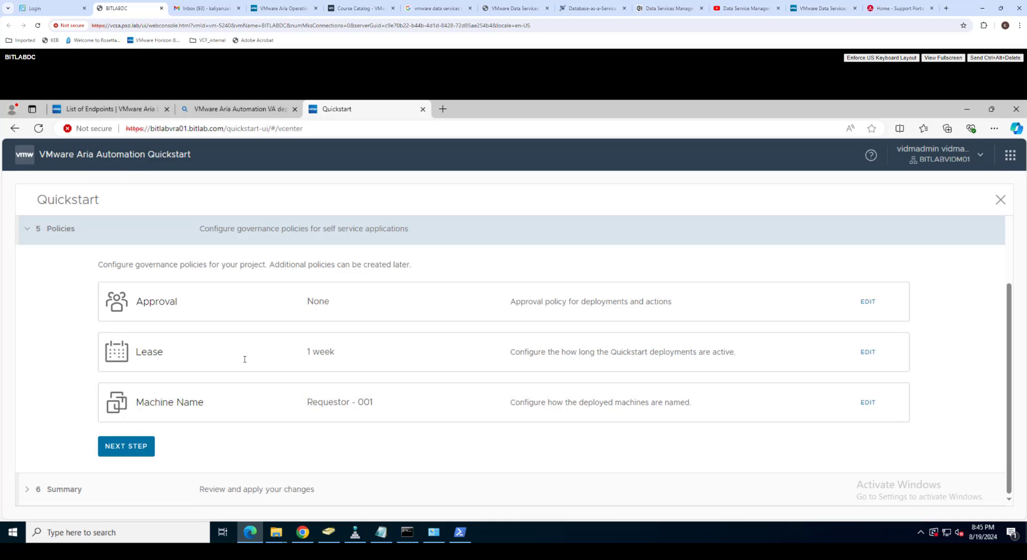
click(123, 449)
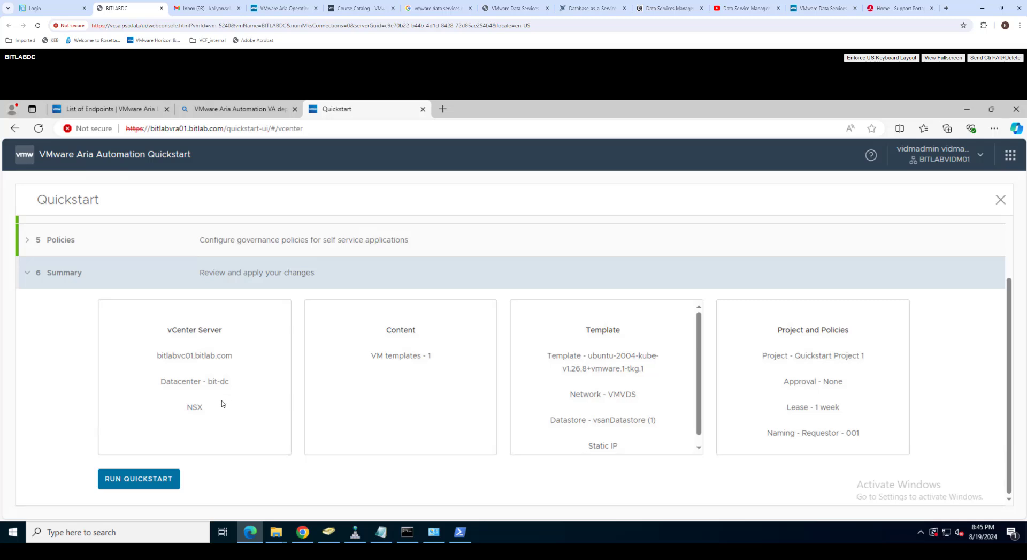
click(140, 479)
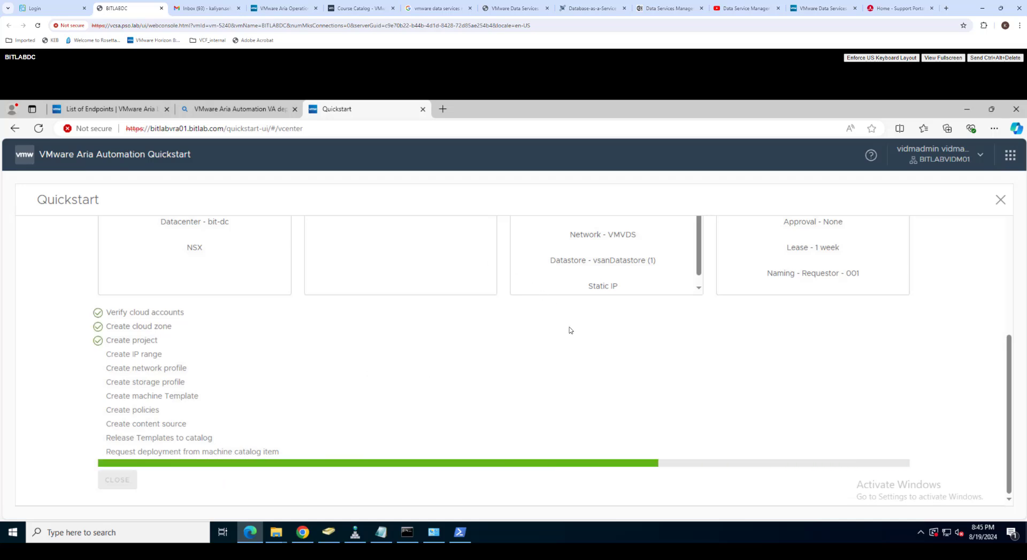
scroll(570, 330, up, 5)
scroll(571, 332, up, 1)
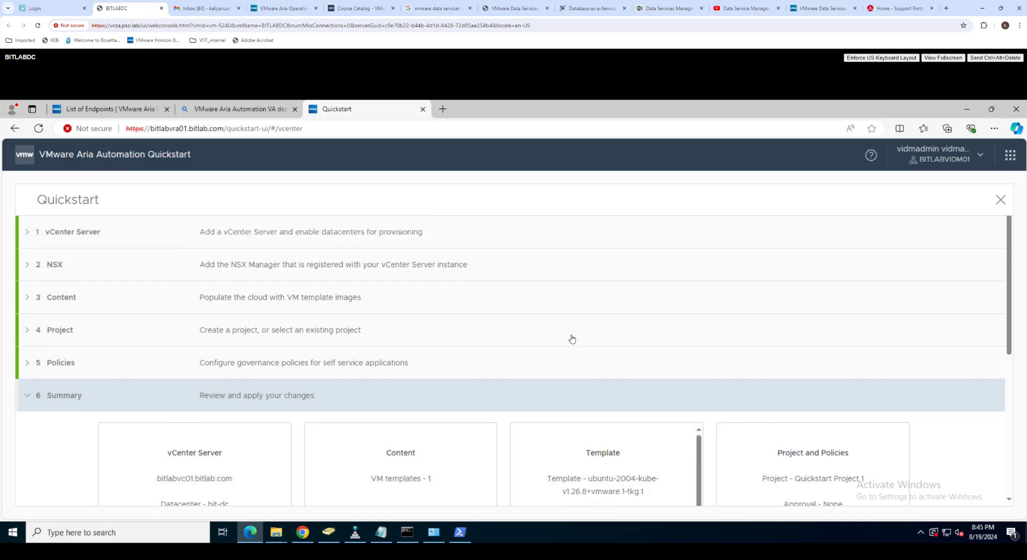
scroll(572, 336, down, 6)
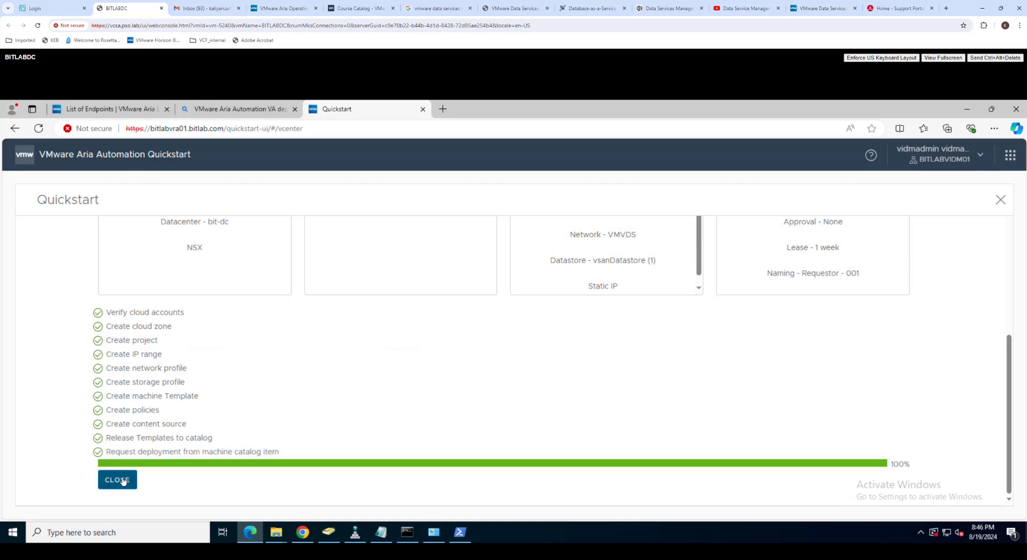
Step: Close the completed Quickstart and view the Active Users list under Identity & Access Management
click(122, 480)
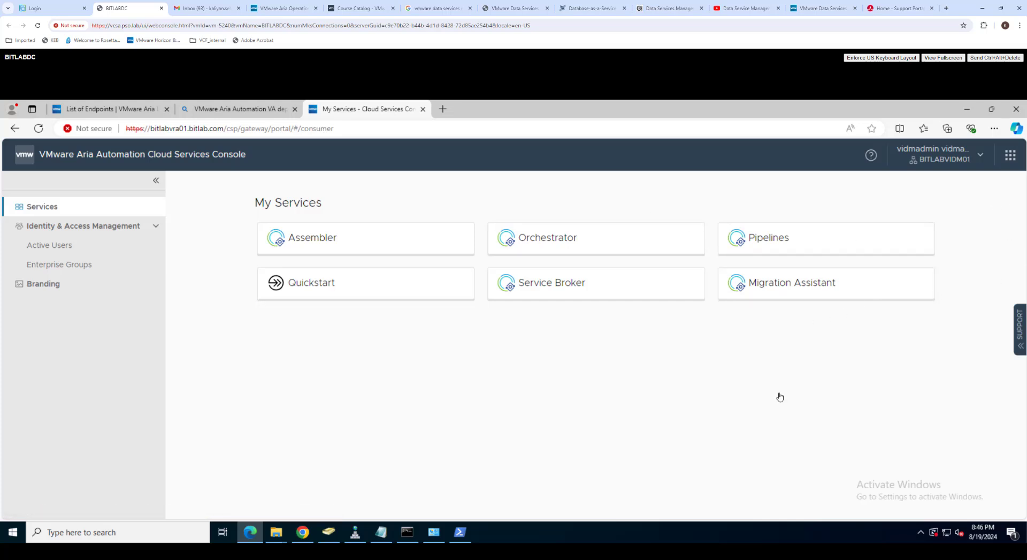
click(69, 247)
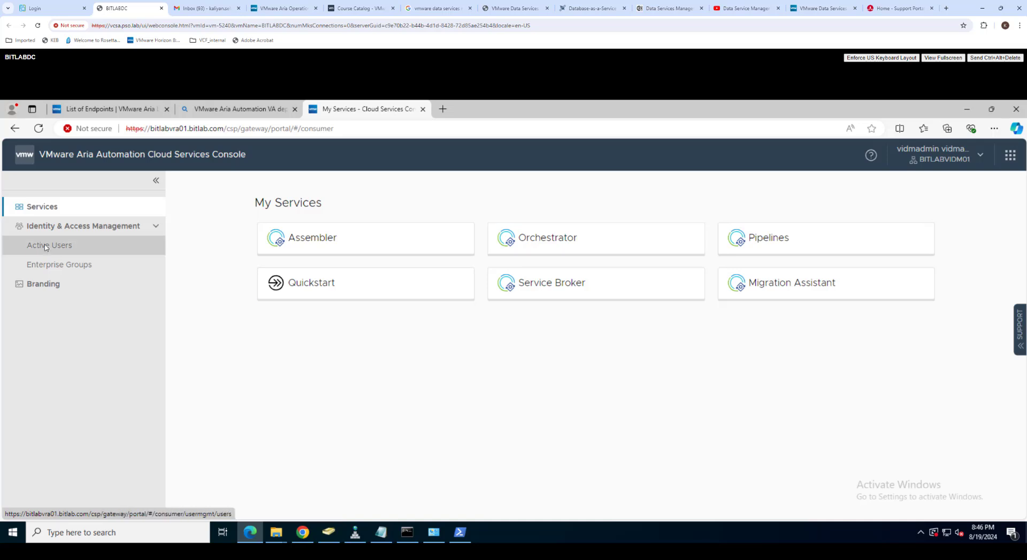